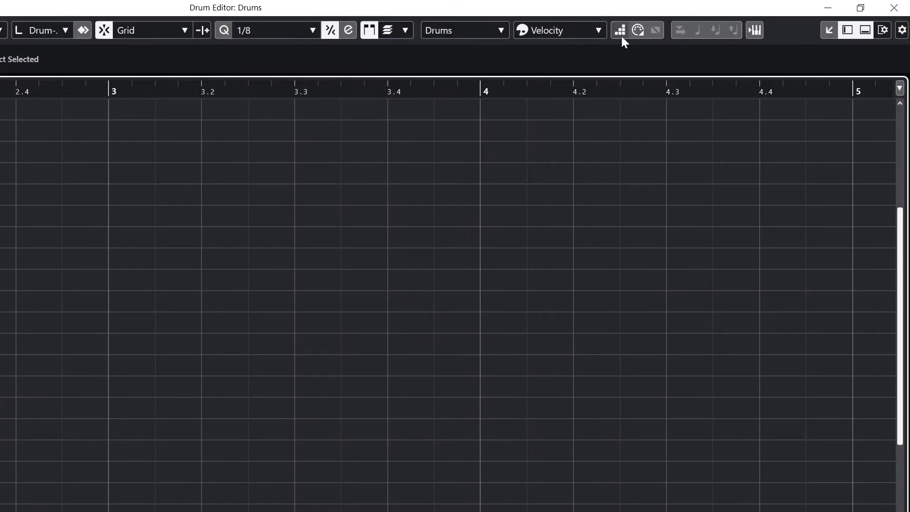
Enable MIDI input and add Snare notes on beat 3 of each bar from bar 1 to bar 8
left_click(637, 30)
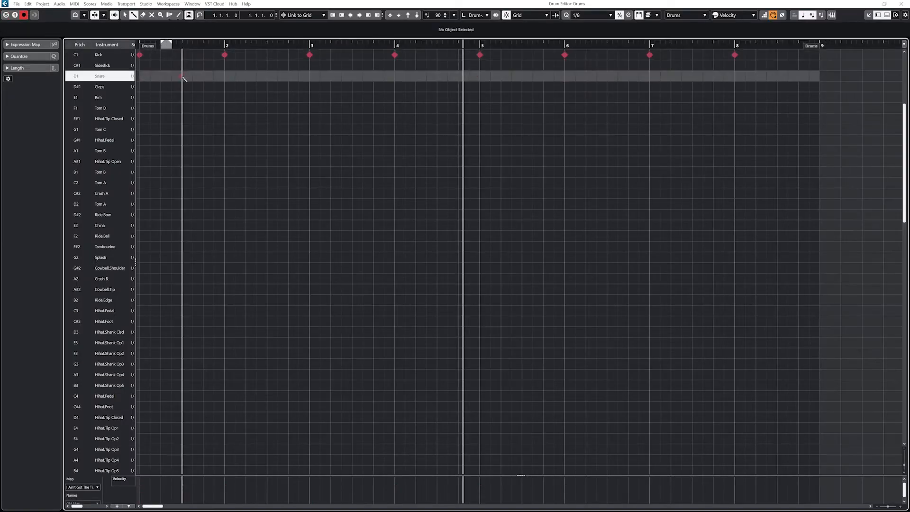
scroll(183, 77, "up", 5)
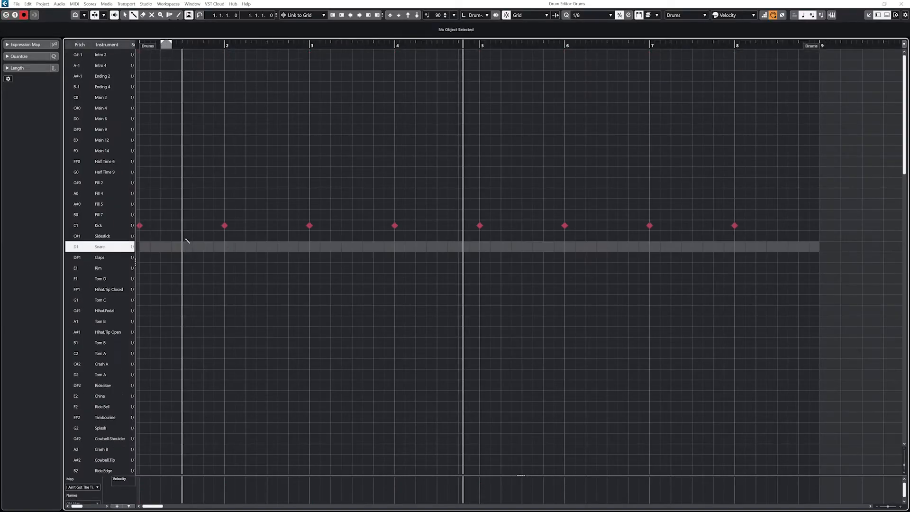
left_click(183, 247)
left_click(268, 246)
left_click(352, 246)
left_click(437, 246)
left_click(523, 247)
left_click(608, 246)
left_click(692, 246)
Draw a row of Hihat.Tip Closed quarter notes from bar 1 through bar 8
left_click(109, 289)
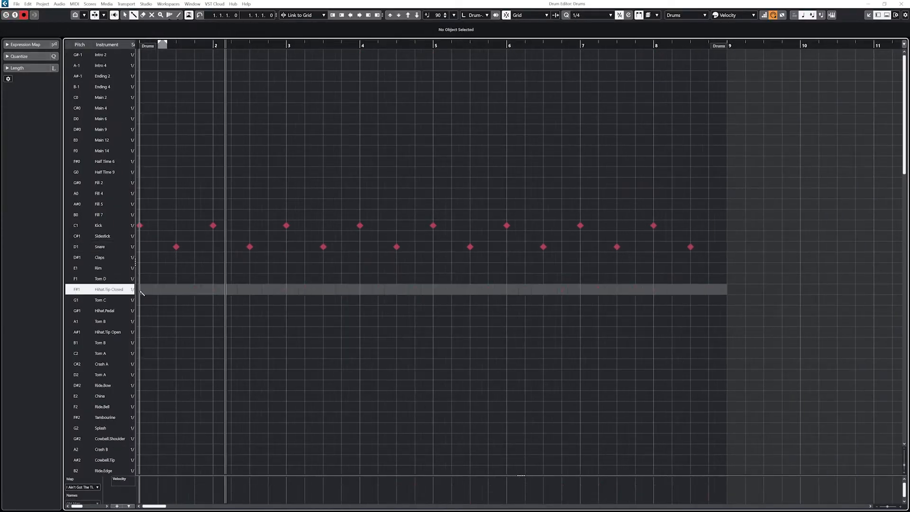
scroll(142, 292, "down", 1)
left_click_drag(140, 289, 623, 290)
Replace the closed hi-hats on beats 3 and 4 of bar 4 with a Hihat.Tip Open and a Hihat.Pedal note
left_click(352, 332)
left_click(366, 310)
left_click(143, 15)
left_click(351, 290)
left_click(366, 289)
Replace the snare and closed hi-hat at beat 3 of bar 8 with an eighth-note fill on Tom B, Tom C and Tom D
left_click(593, 246)
left_click(593, 290)
left_click(593, 322)
left_click(600, 300)
left_click(608, 279)
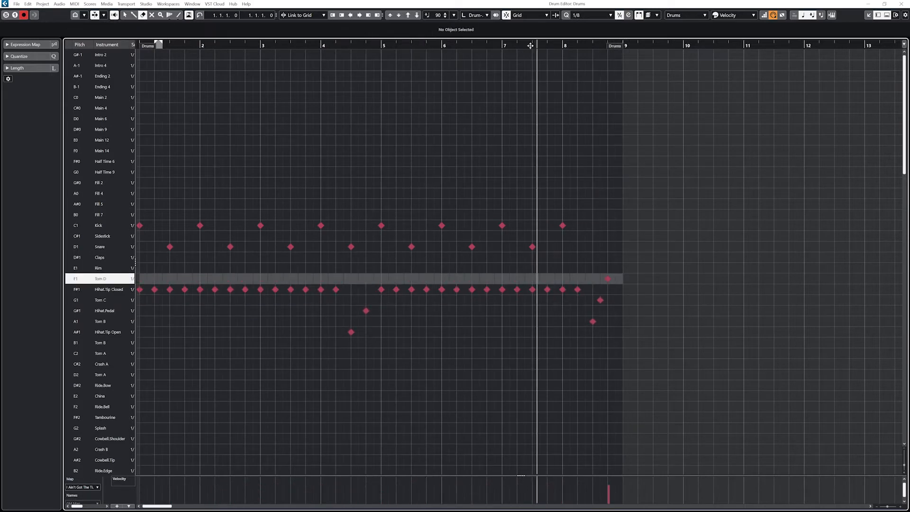
Lower the velocities of various Hihat.Tip Closed notes across the eight bars to vary their dynamics
left_click(109, 290)
left_click(155, 488)
left_click(337, 489)
left_click(412, 491)
left_click(487, 490)
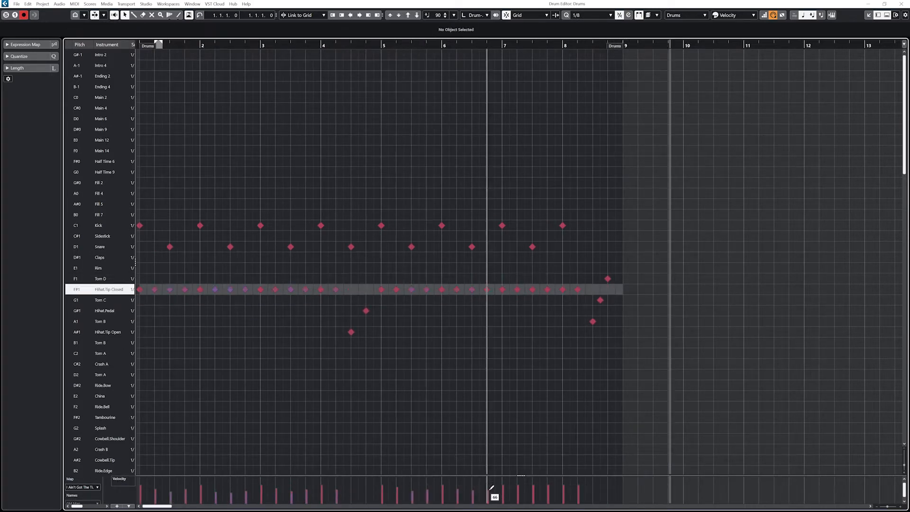
left_click(578, 491)
Adjust the velocities of the Kick notes at the start of bars 1, 2, 3 and 5
left_click(98, 225)
left_click(140, 488)
left_click(201, 487)
left_click(262, 488)
left_click(383, 489)
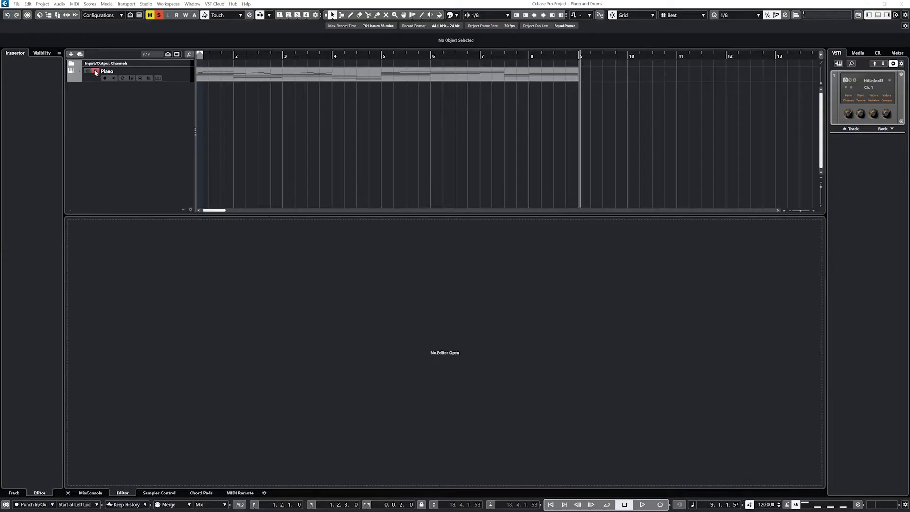
Add an instrument track named Drums that uses Groove Agent SE
right_click(88, 106)
left_click(109, 118)
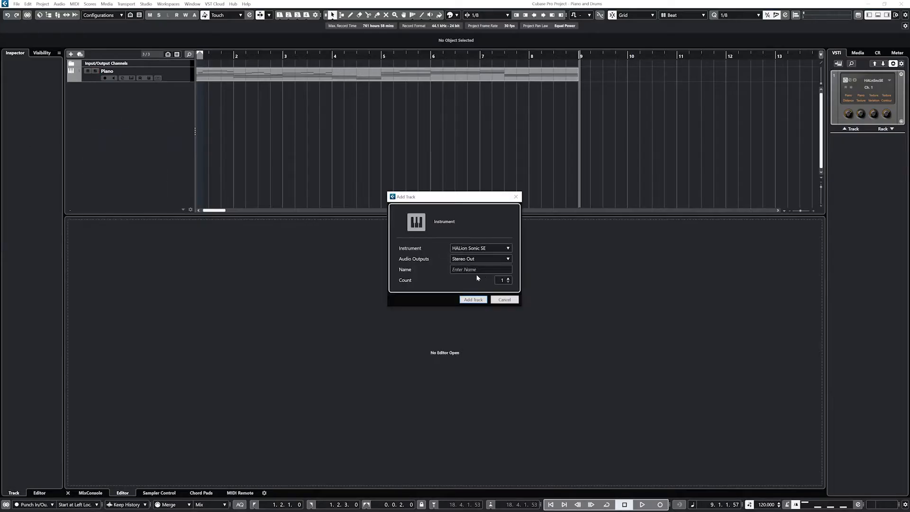
left_click(481, 249)
left_click(433, 285)
left_click(480, 270)
type("Drums")
left_click(473, 300)
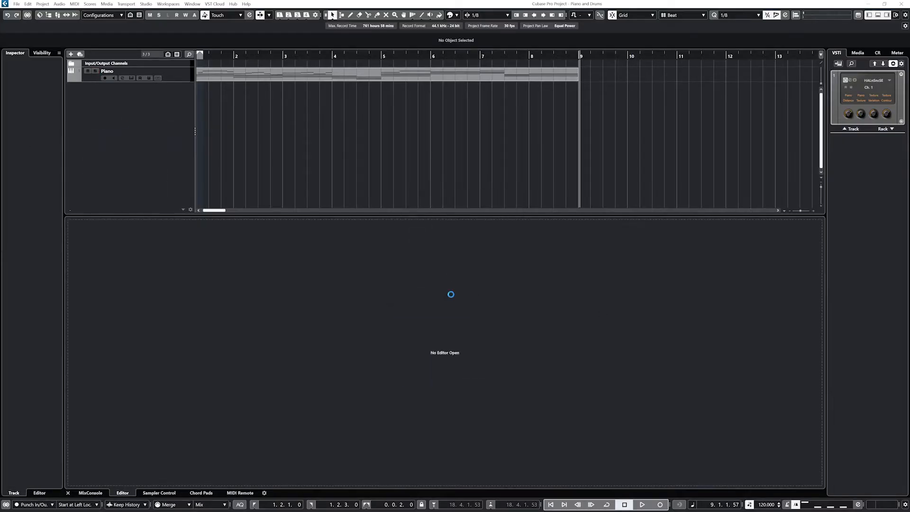
Filter the Groove Agent SE kits by the Soul sub style and load the kit I Ain't Got The Time
left_click(354, 147)
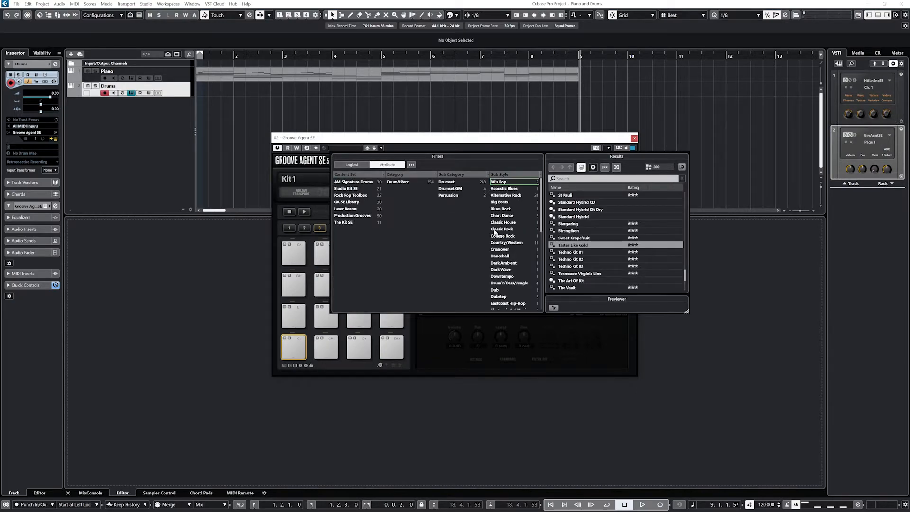
scroll(497, 233, "down", 8)
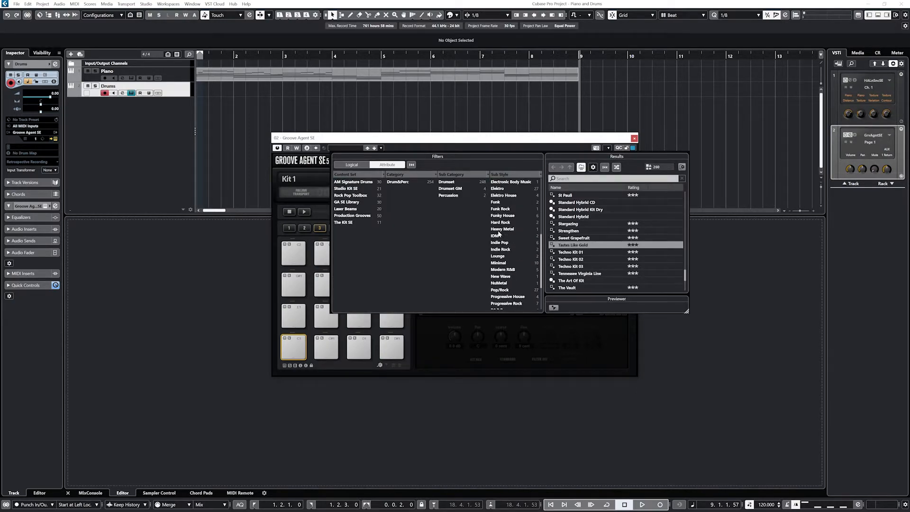
scroll(499, 233, "up", 8)
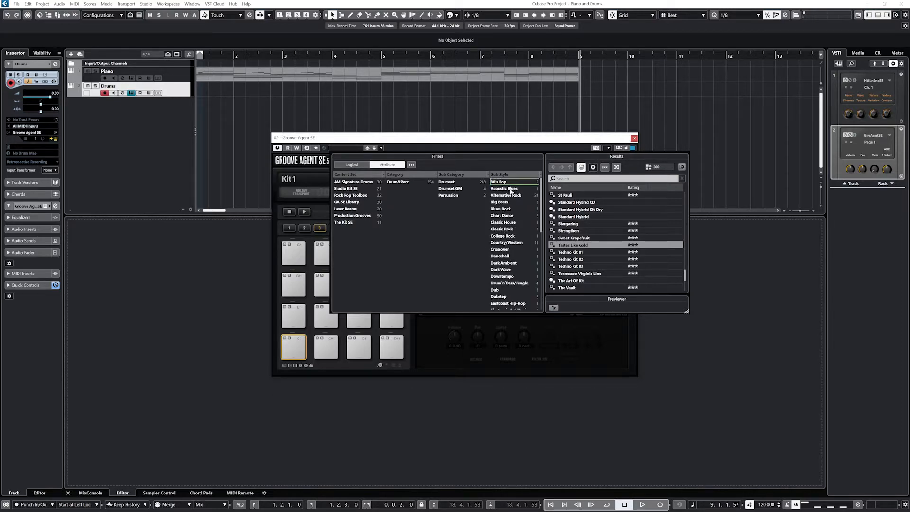
scroll(511, 235, "down", 4)
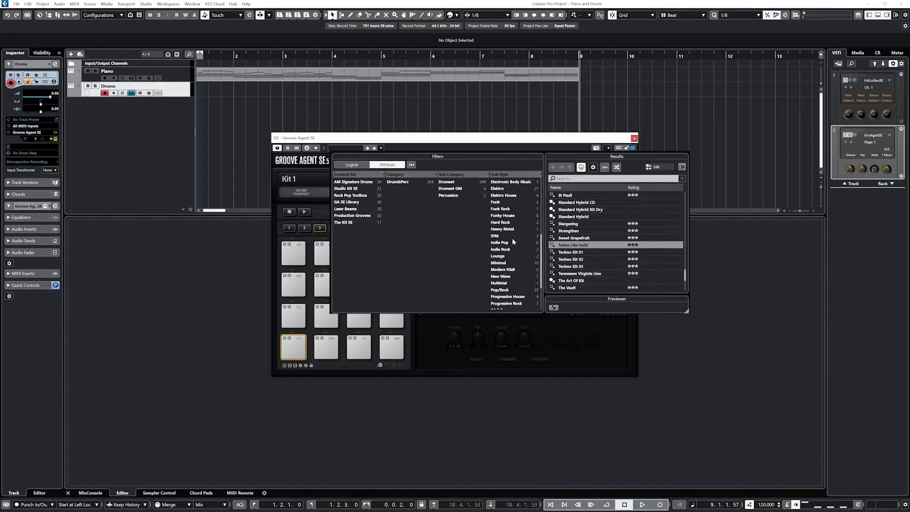
scroll(512, 238, "down", 4)
left_click(495, 279)
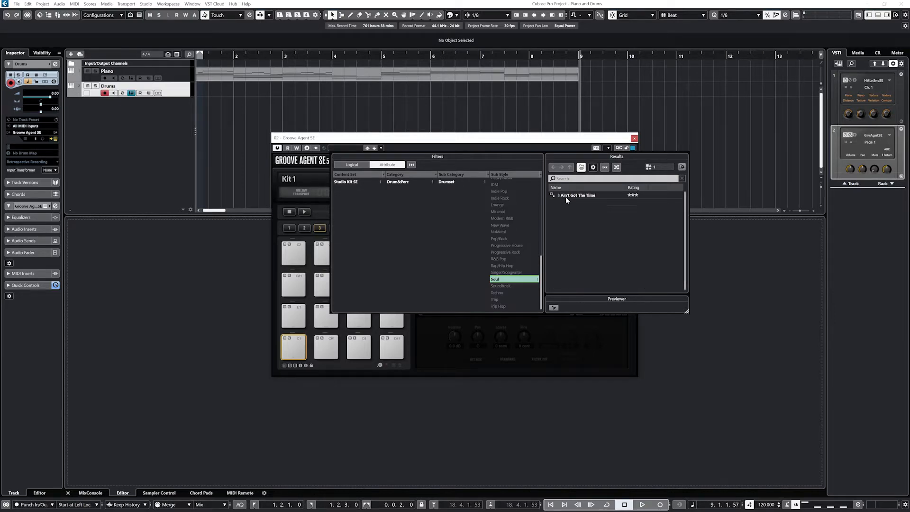
double_click(565, 197)
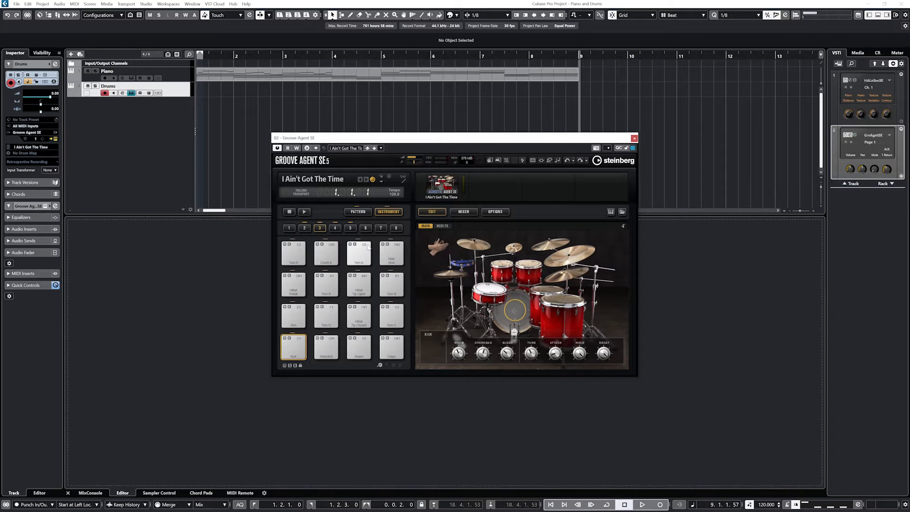
Close the Groove Agent SE window and draw an eight-bar part on the Drums track from bar 1 to bar 9
left_click(634, 138)
left_click(350, 15)
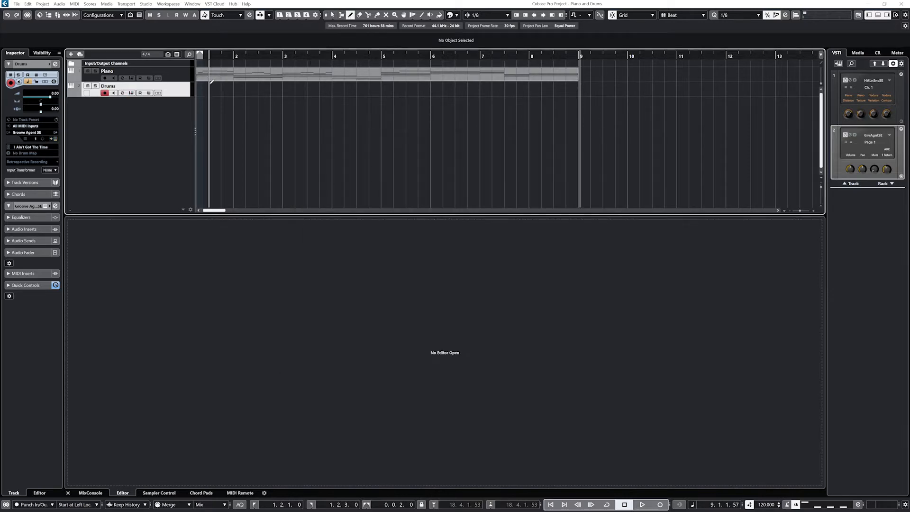
left_click_drag(201, 89, 595, 95)
key("ctrl+z")
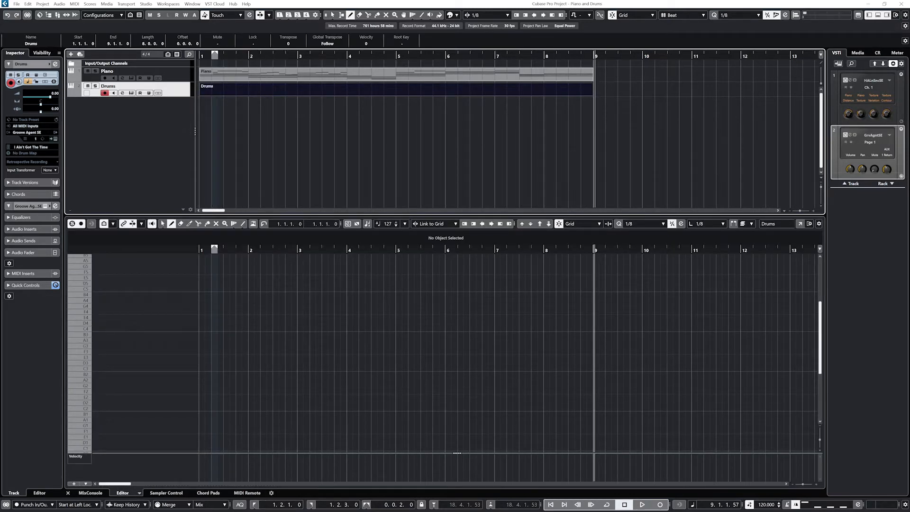
Open the Drums part in the Drum Editor and create a drum map from the instrument
left_click(75, 4)
left_click(96, 28)
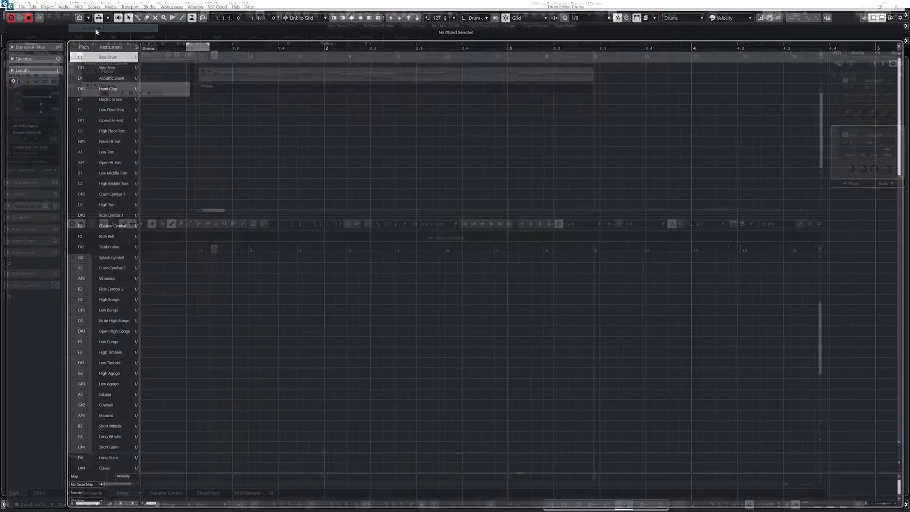
left_click(91, 488)
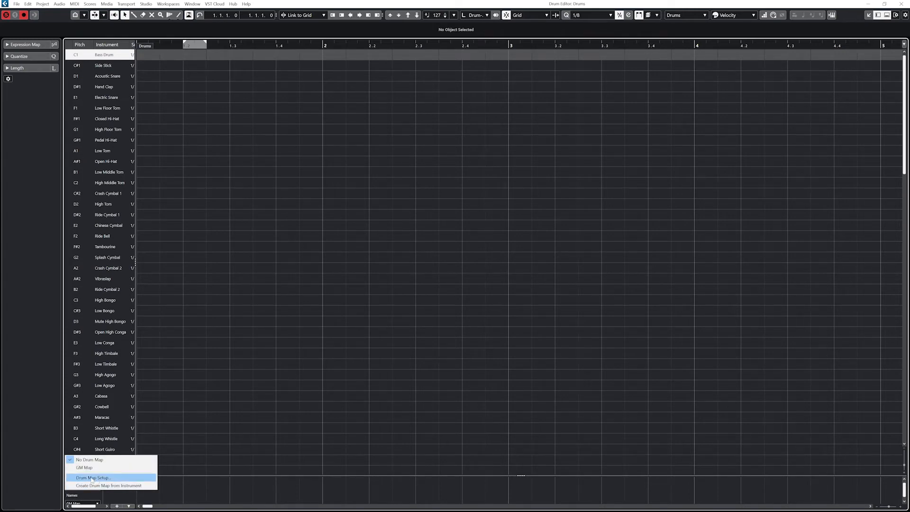
left_click(90, 485)
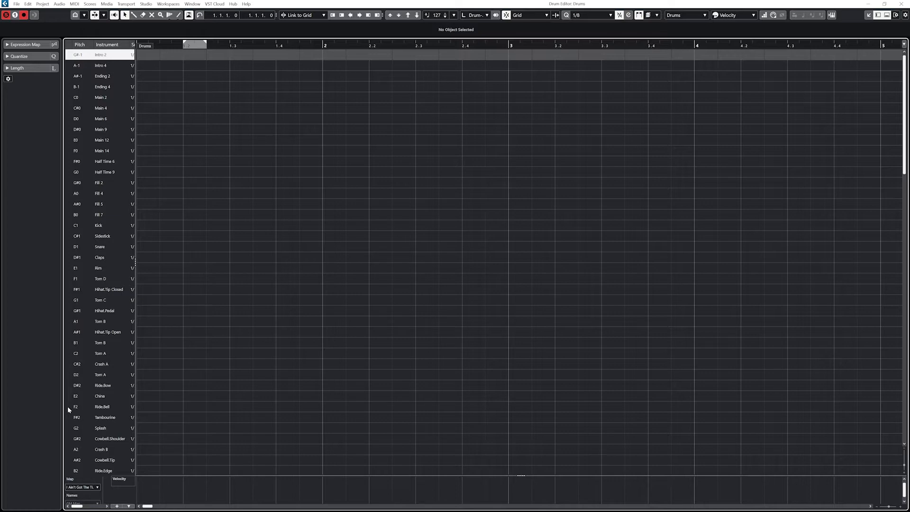
Switch the drum map to GM Map and back to the I Ain't Got The Time map
left_click(82, 487)
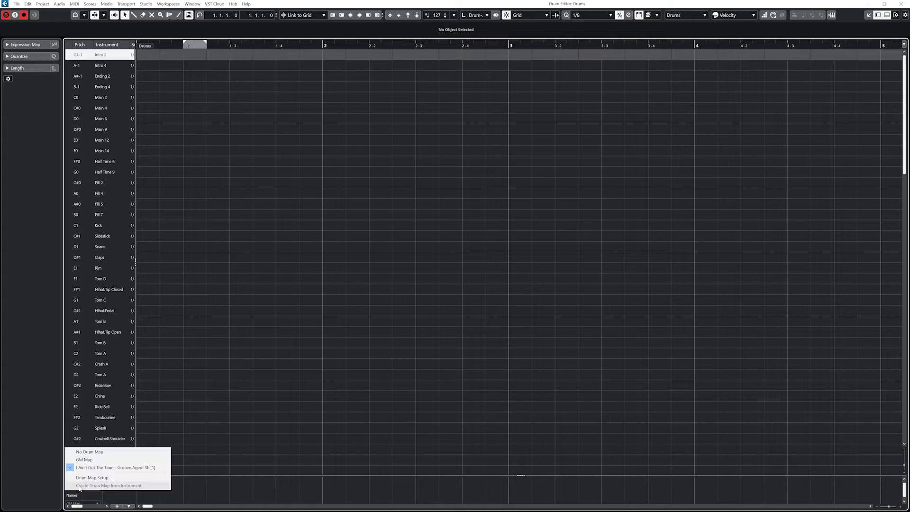
left_click(97, 460)
left_click(78, 499)
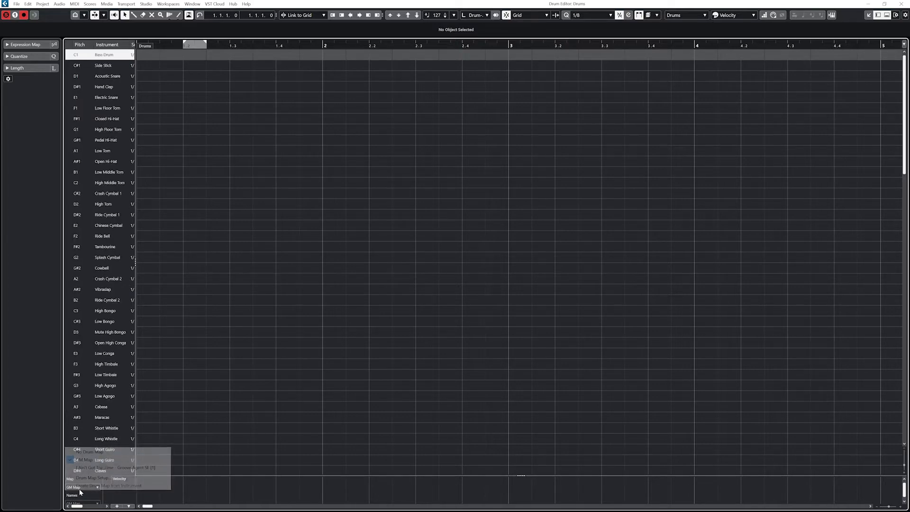
left_click(97, 468)
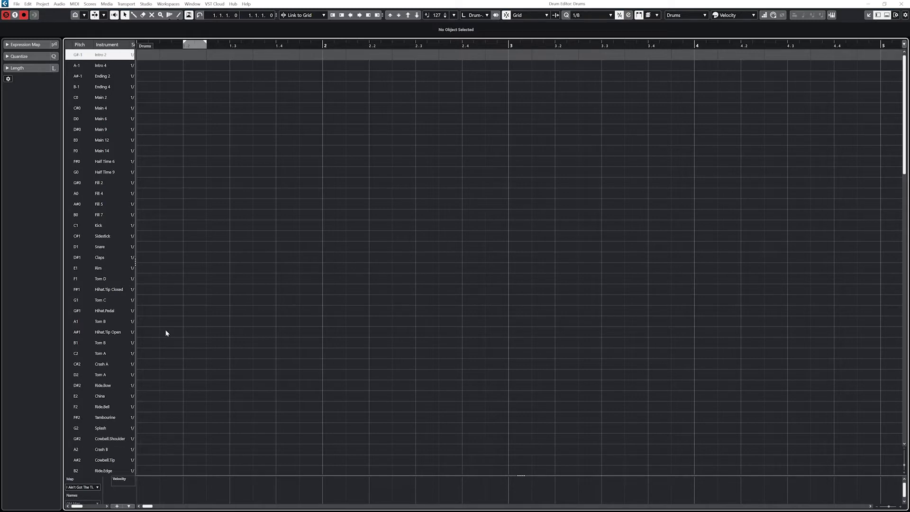
Select the Tom D sound and look through the drum map's instrument list
left_click(102, 280)
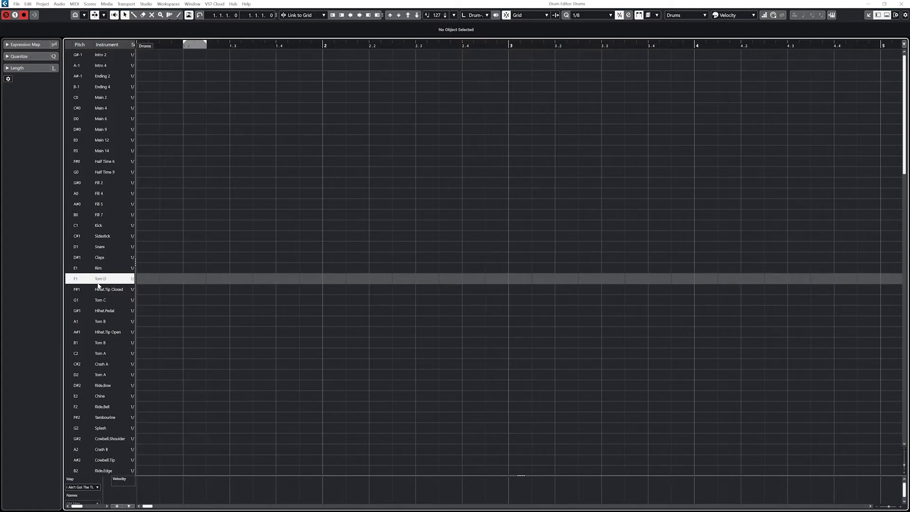
scroll(99, 285, "down", 5)
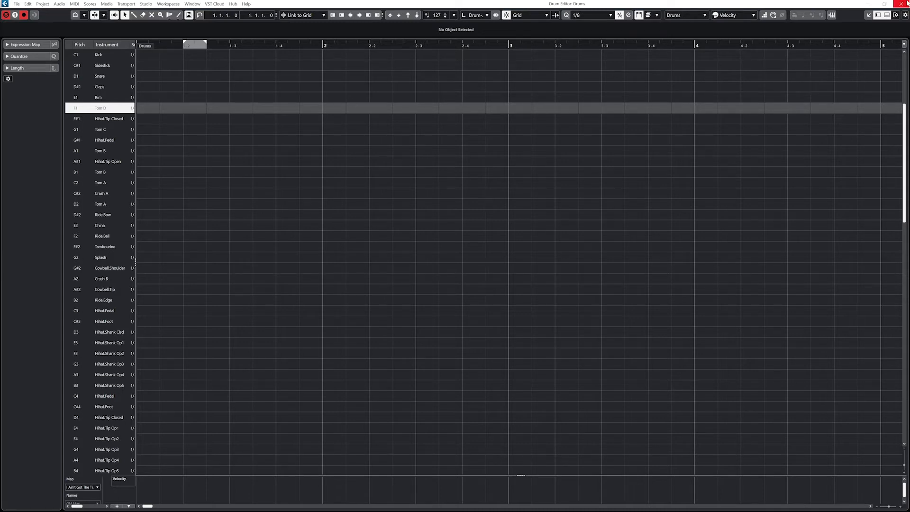
Reset the Drum Editor toolbar to its default elements and show all of them again
right_click(839, 14)
left_click(848, 190)
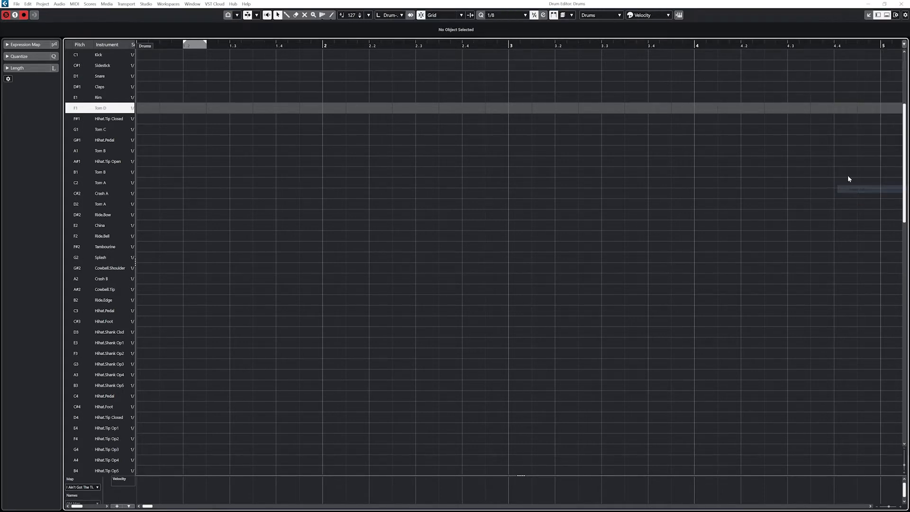
right_click(839, 14)
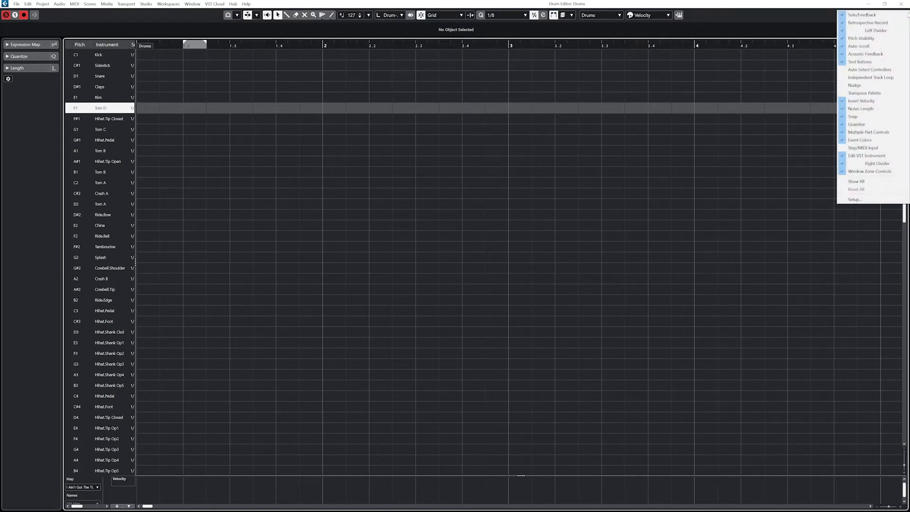
left_click(856, 181)
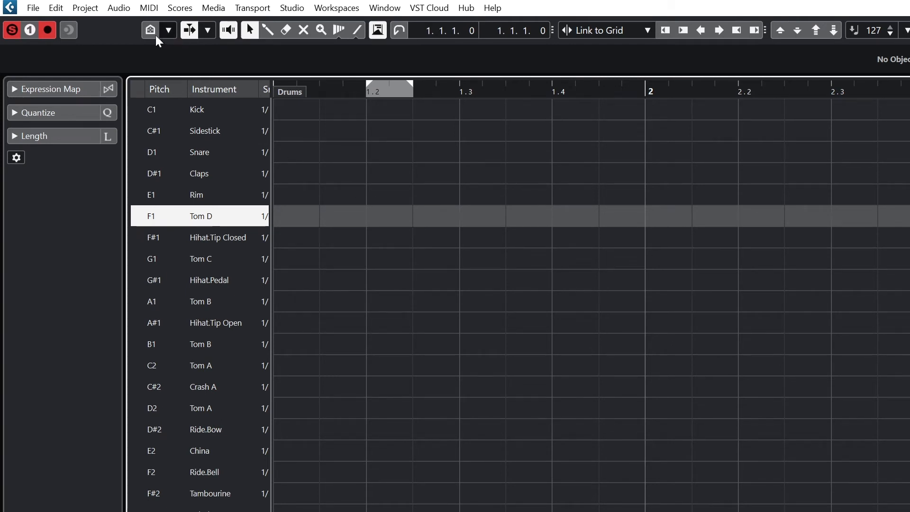
Choose Show Drum Sounds in use by Instrument as the visibility option and turn the drum sound visibility filter off
left_click(28, 32)
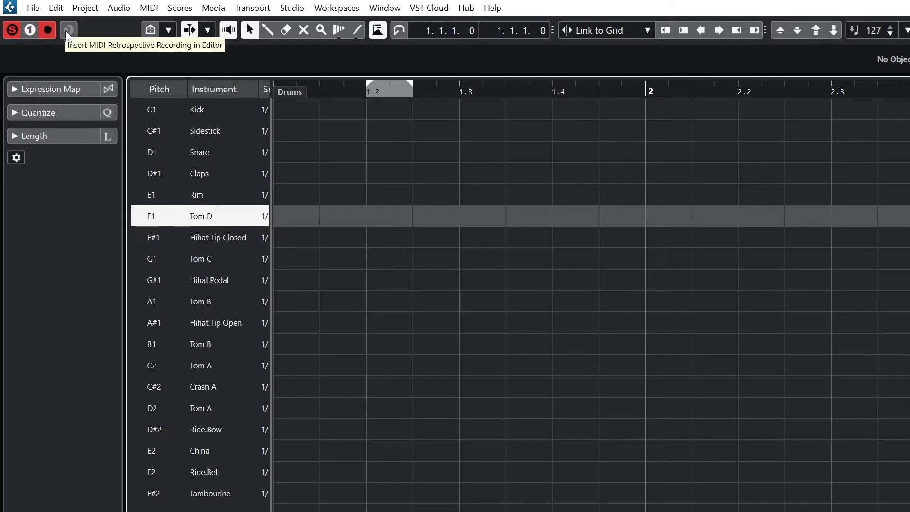
left_click(173, 31)
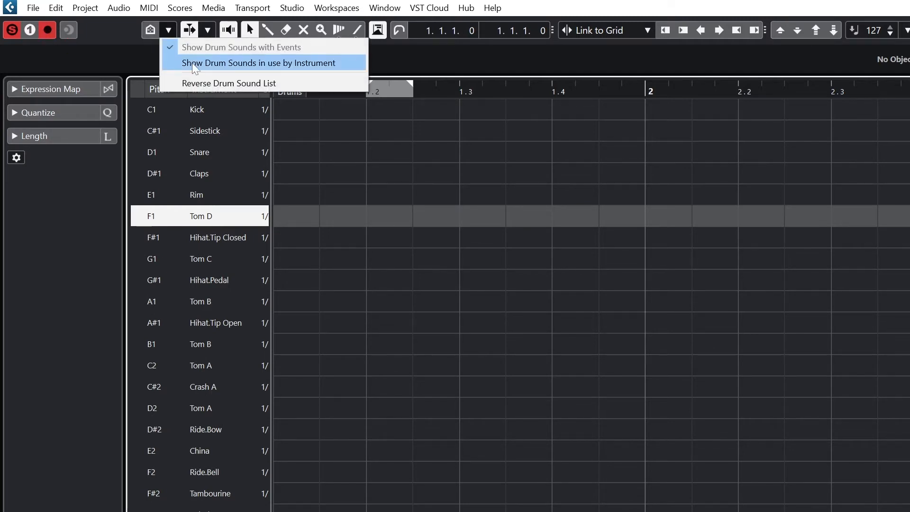
left_click(192, 62)
left_click(168, 30)
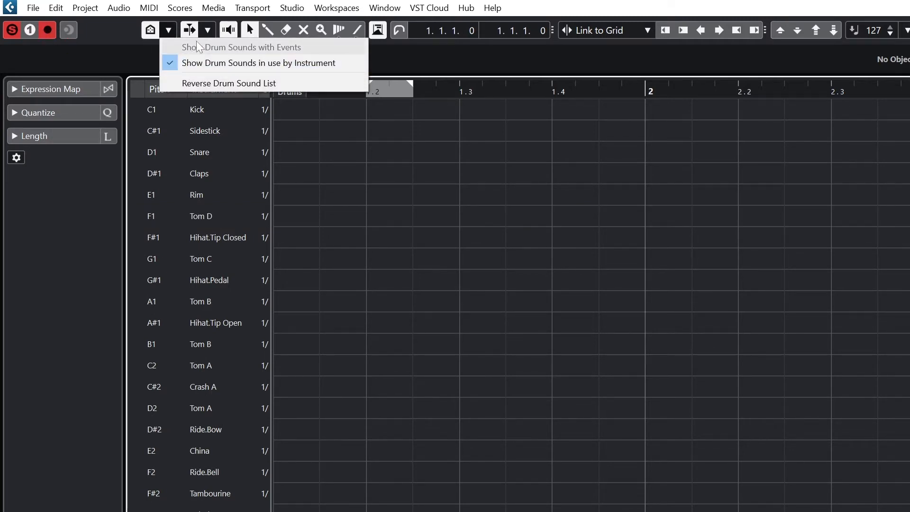
left_click(153, 31)
left_click(147, 33)
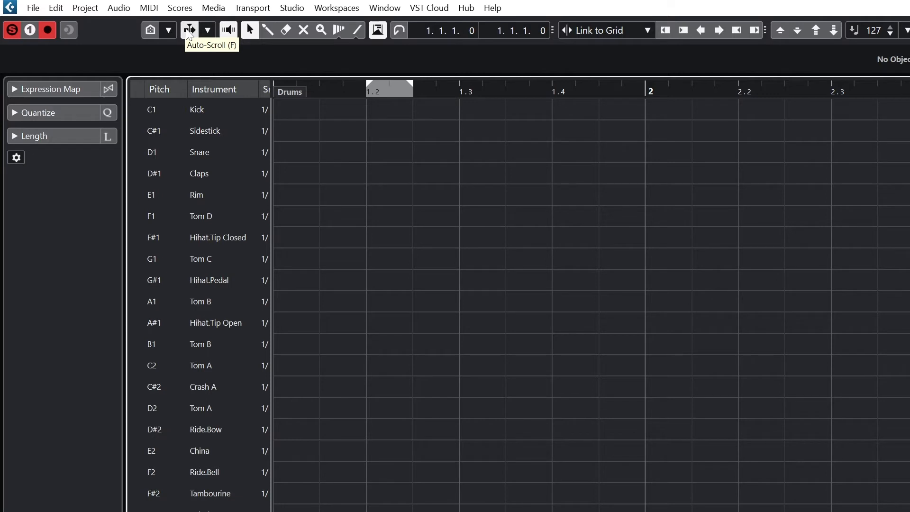
Switch the auto-scroll mode to Stationary Cursor and back to Page Scroll
left_click(208, 29)
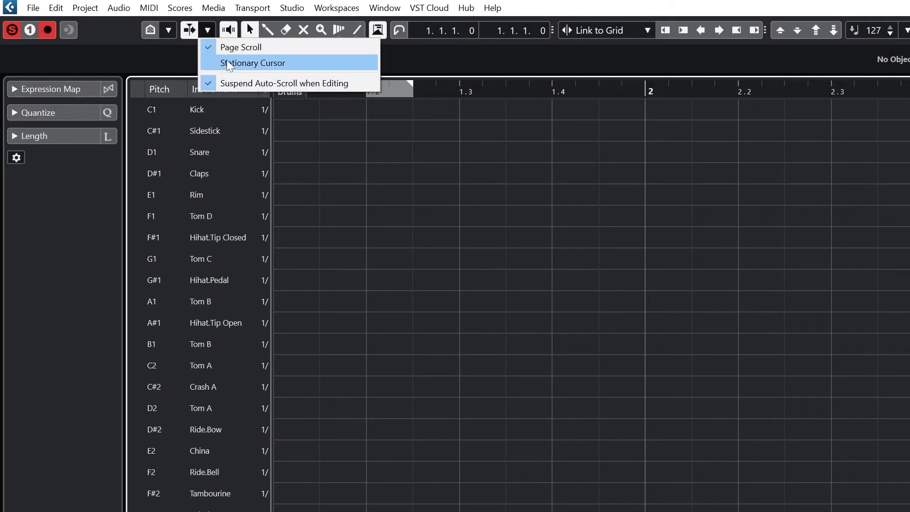
left_click(226, 61)
left_click(205, 31)
left_click(213, 47)
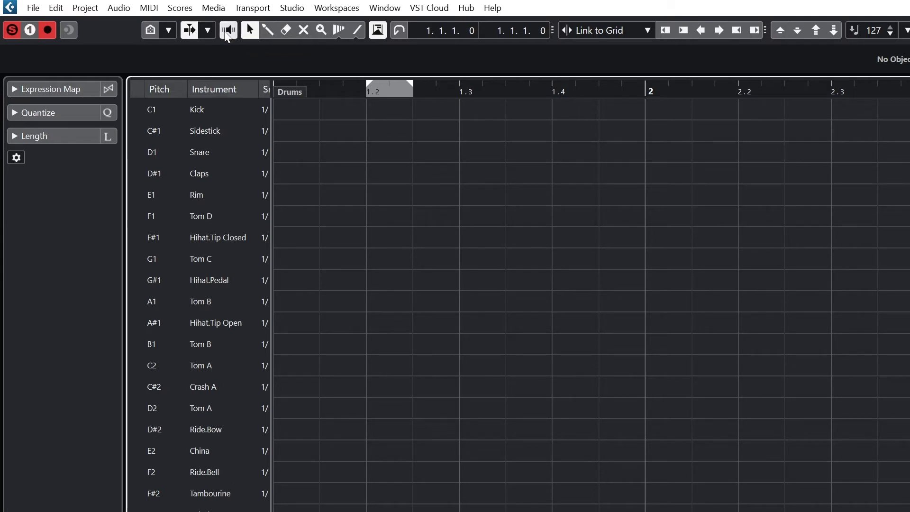
left_click(224, 30)
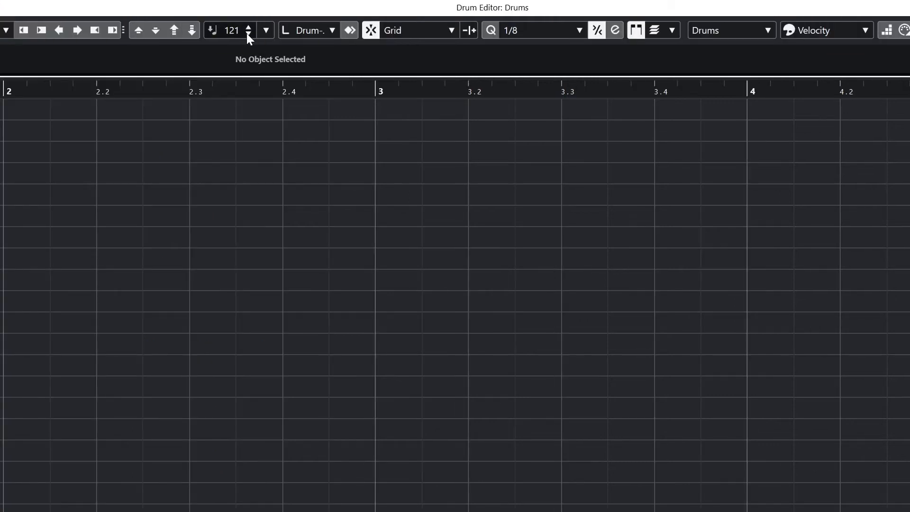
Set the insert velocity for new drum notes to 90
left_click(228, 28)
type("90")
key("Return")
left_click(310, 32)
left_click(311, 32)
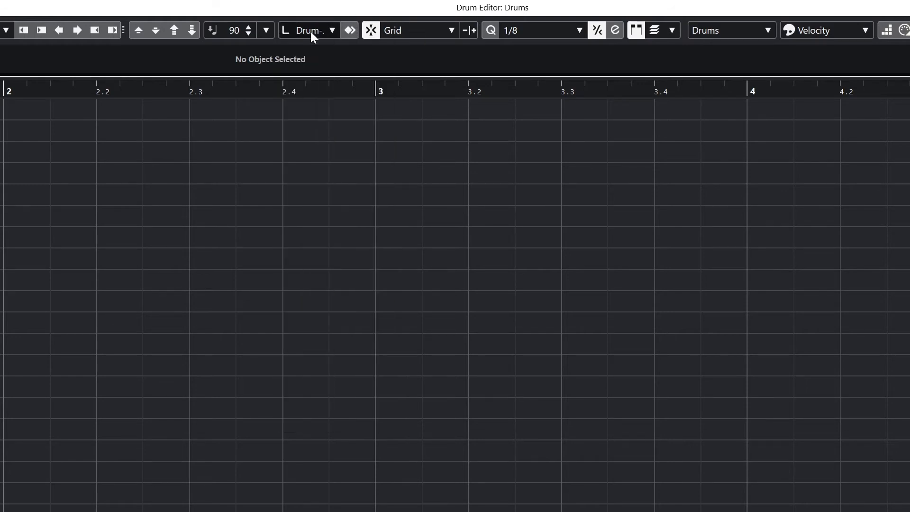
left_click(349, 30)
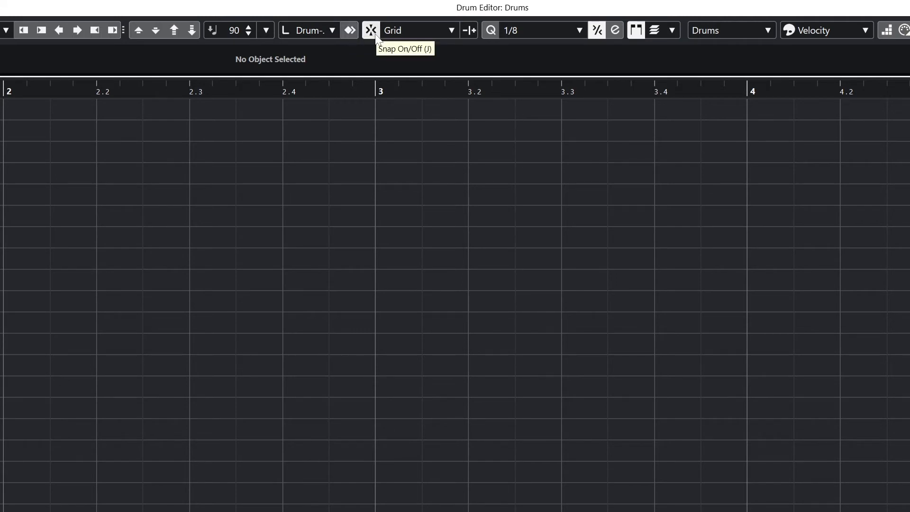
left_click(429, 32)
left_click(426, 31)
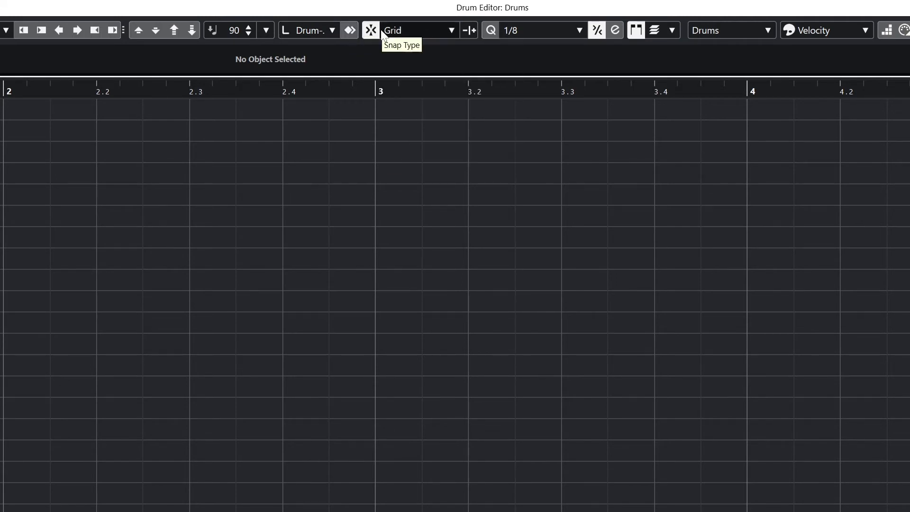
left_click(470, 32)
left_click(481, 43)
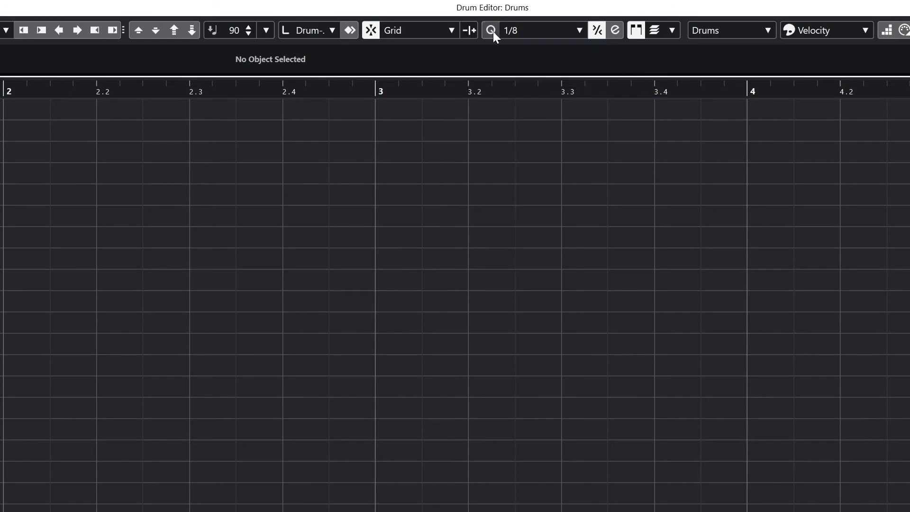
Switch the quantize preset to 1/4 and back to 1/8
left_click(511, 31)
left_click(528, 94)
left_click(536, 31)
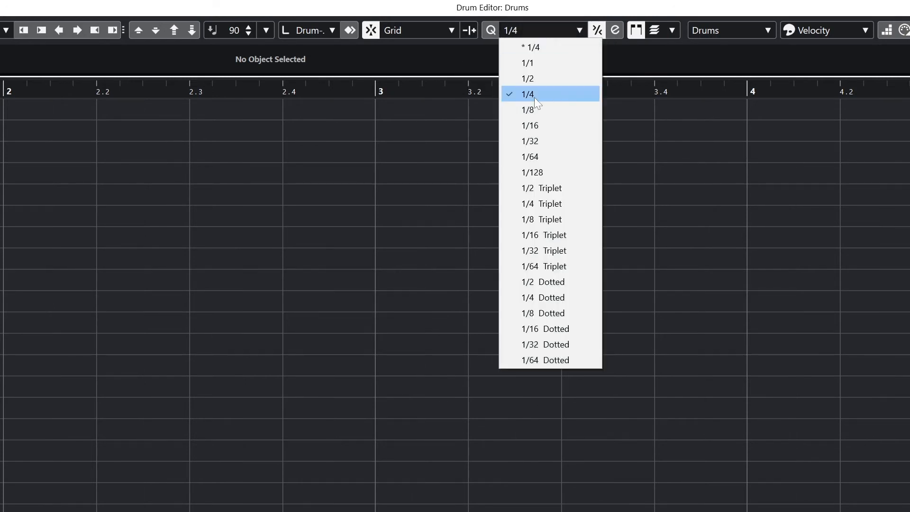
left_click(533, 94)
left_click(524, 30)
left_click(522, 108)
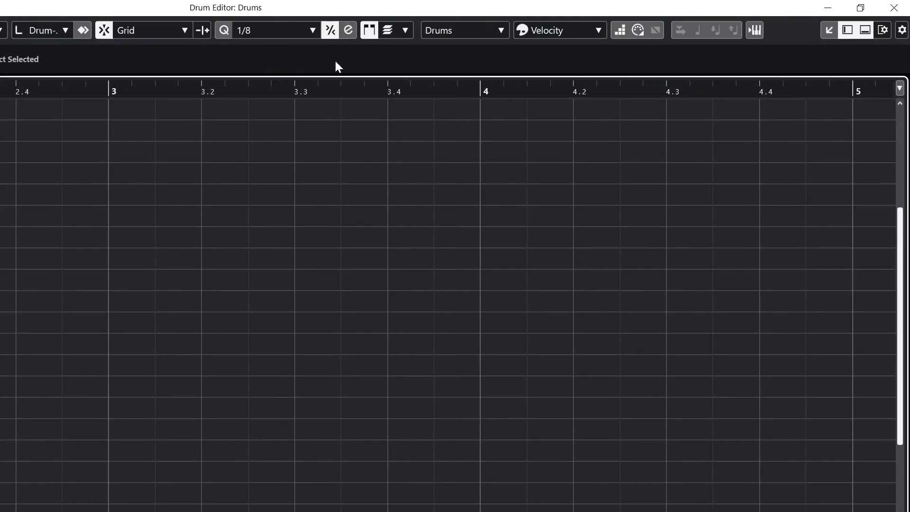
left_click(387, 34)
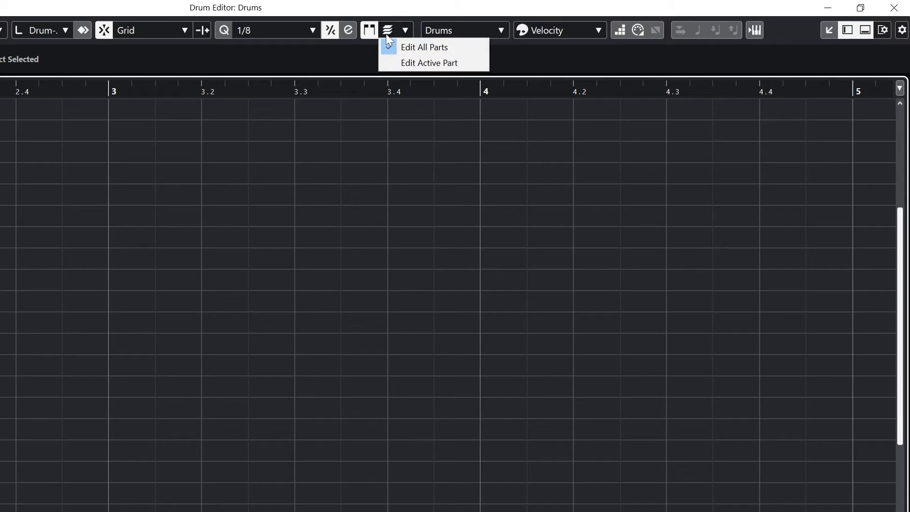
left_click(386, 34)
left_click(386, 34)
left_click(401, 43)
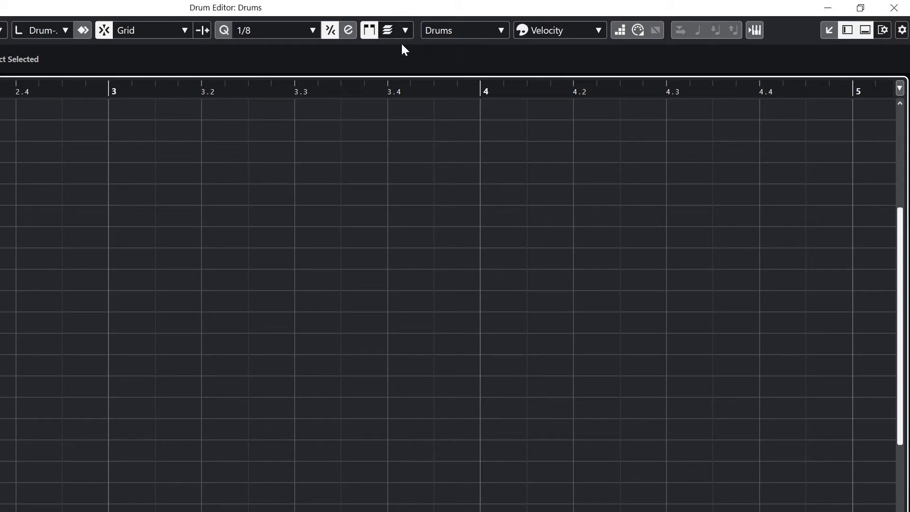
left_click(441, 31)
left_click(446, 50)
left_click(553, 30)
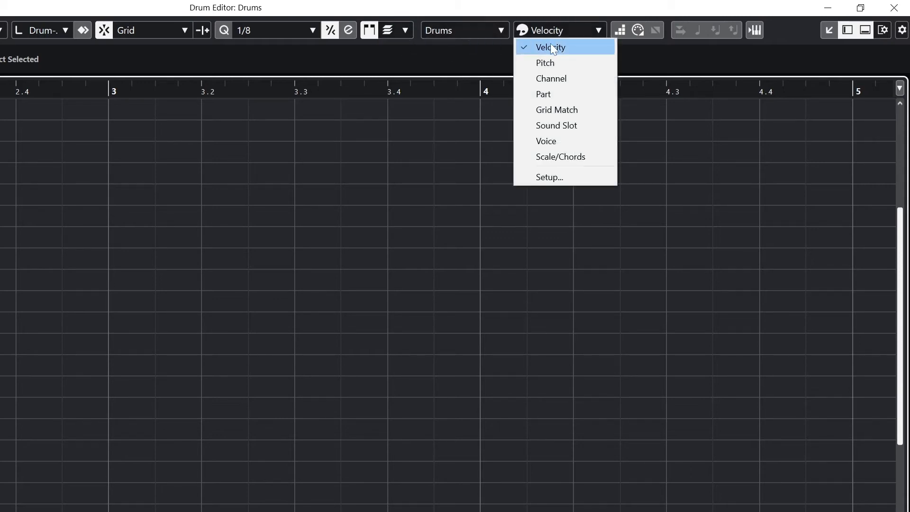
left_click(552, 45)
Turn on MIDI input for the Drum Editor, and open and close the drum instrument's window
left_click(621, 32)
left_click(639, 30)
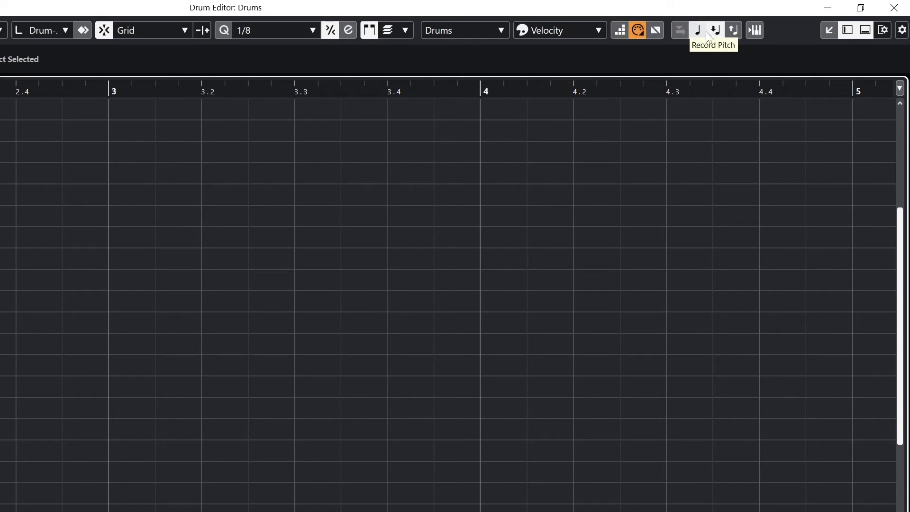
left_click(754, 31)
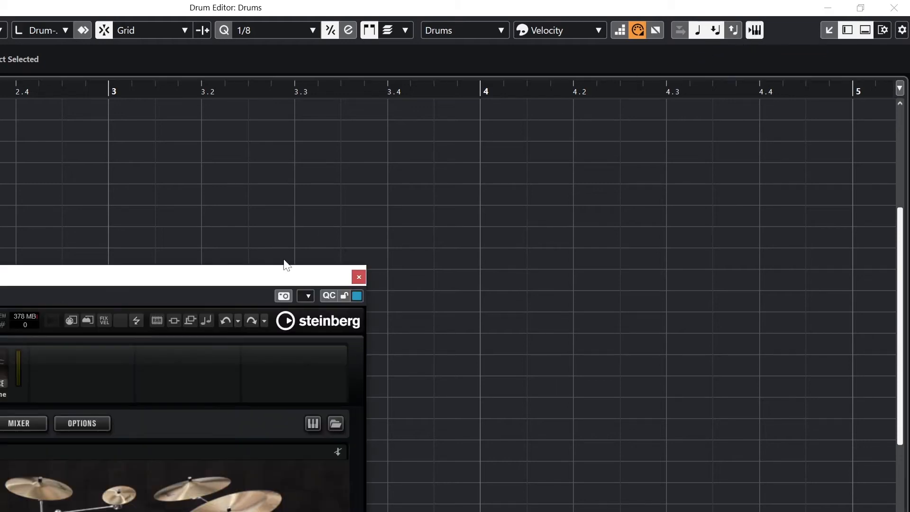
left_click(358, 277)
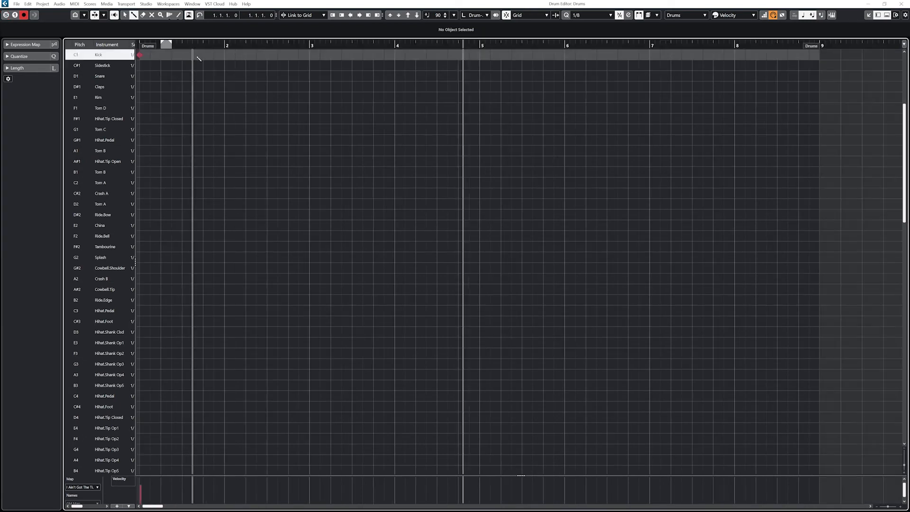
Place kick notes on the first beat of every bar through bar 8
left_click(224, 54)
left_click(310, 55)
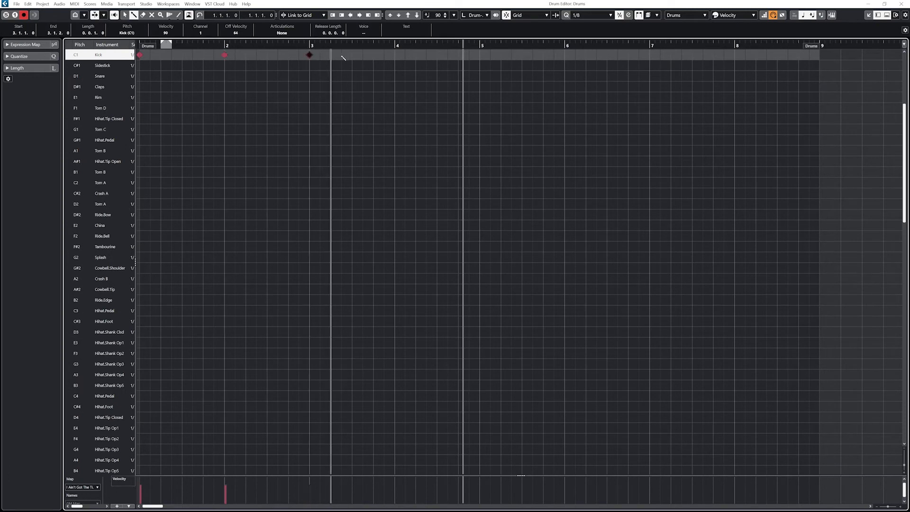
left_click(395, 55)
left_click(480, 55)
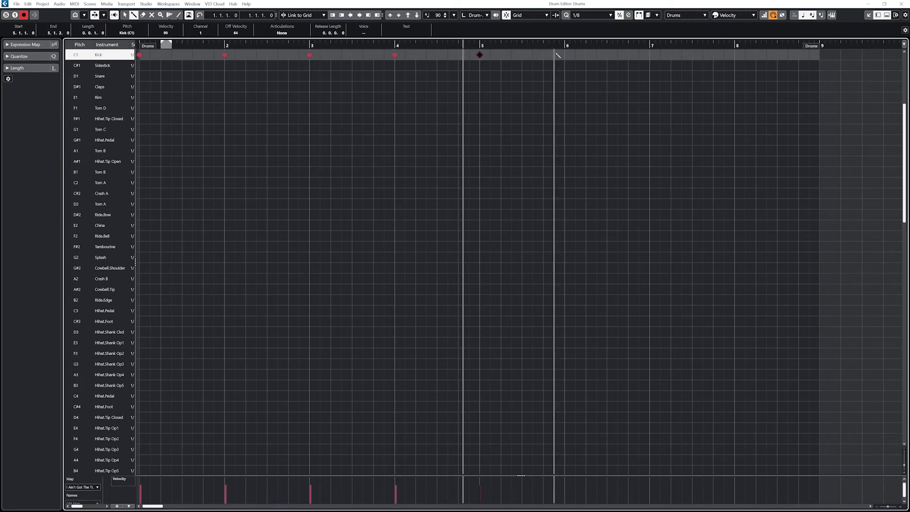
left_click(565, 55)
left_click(651, 56)
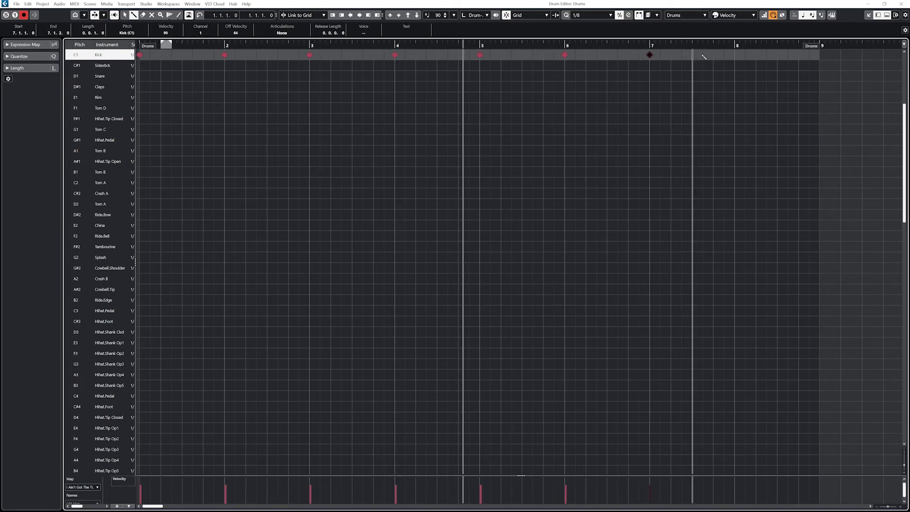
left_click(735, 55)
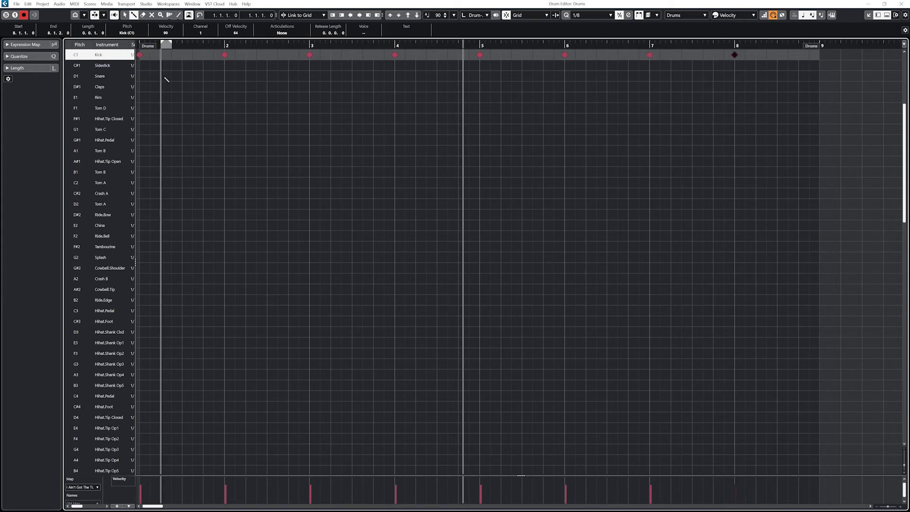
left_click(183, 77)
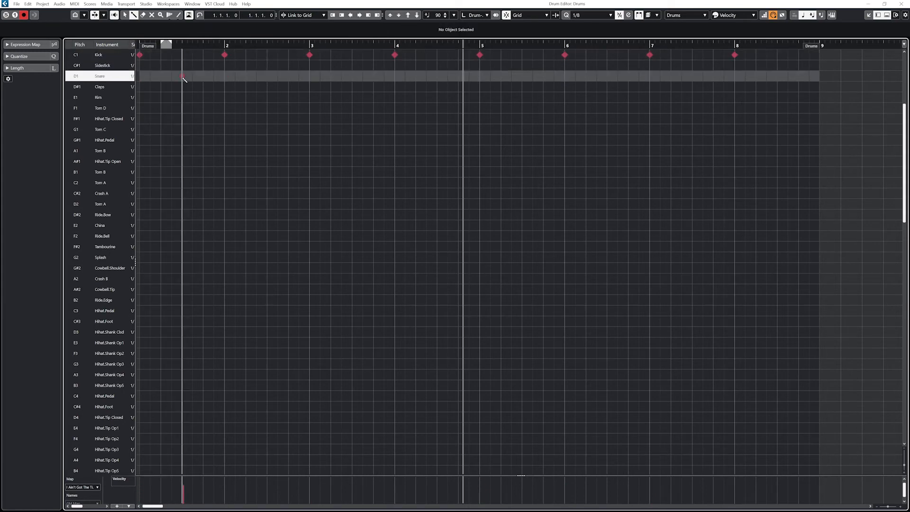
left_click(183, 77)
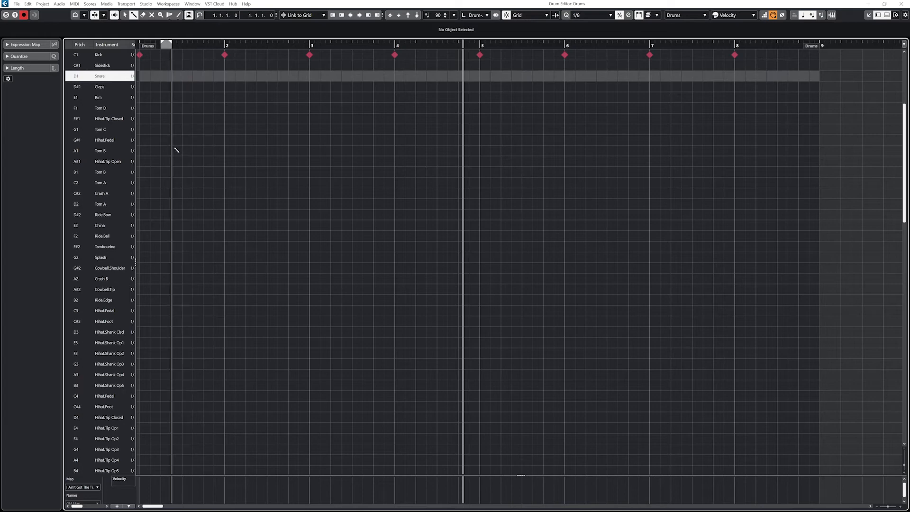
scroll(112, 246, "down", 5)
scroll(112, 247, "up", 7)
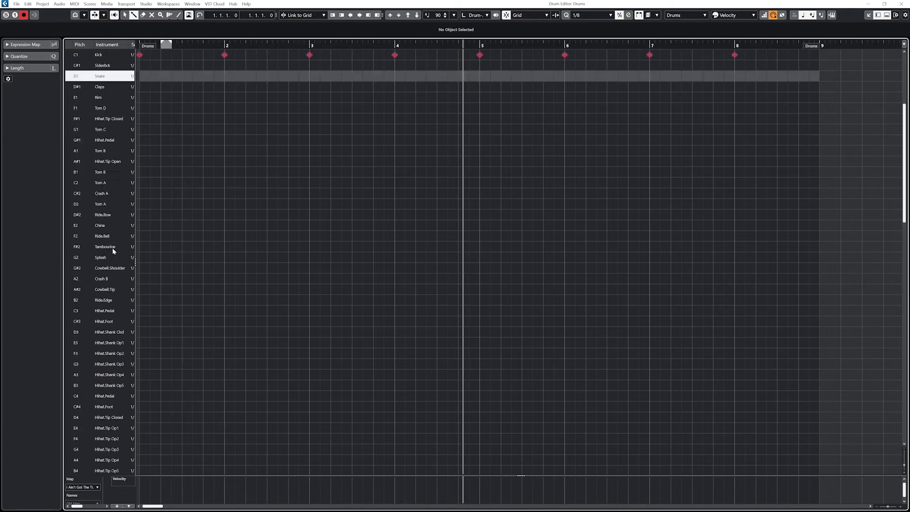
Place snare notes on beat 3 of all eight bars and play back the kick and snare pattern
scroll(114, 249, "up", 2)
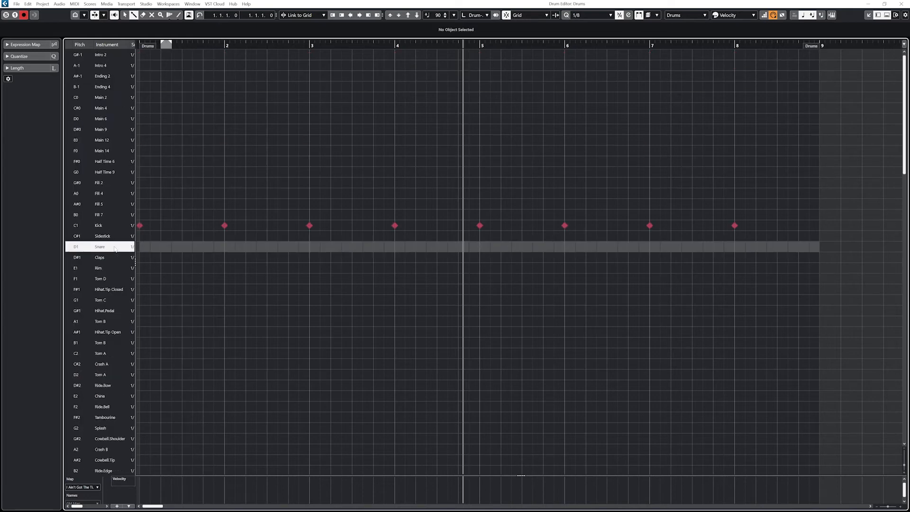
left_click(184, 246)
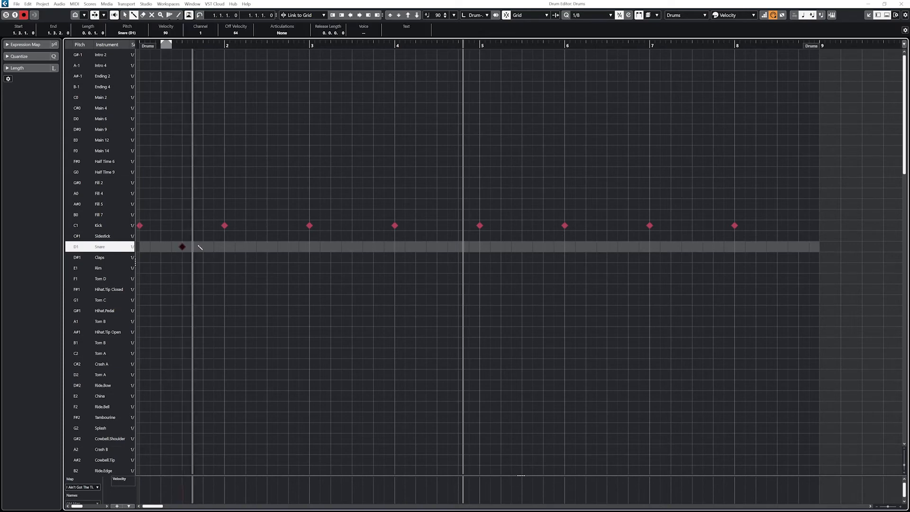
left_click(268, 247)
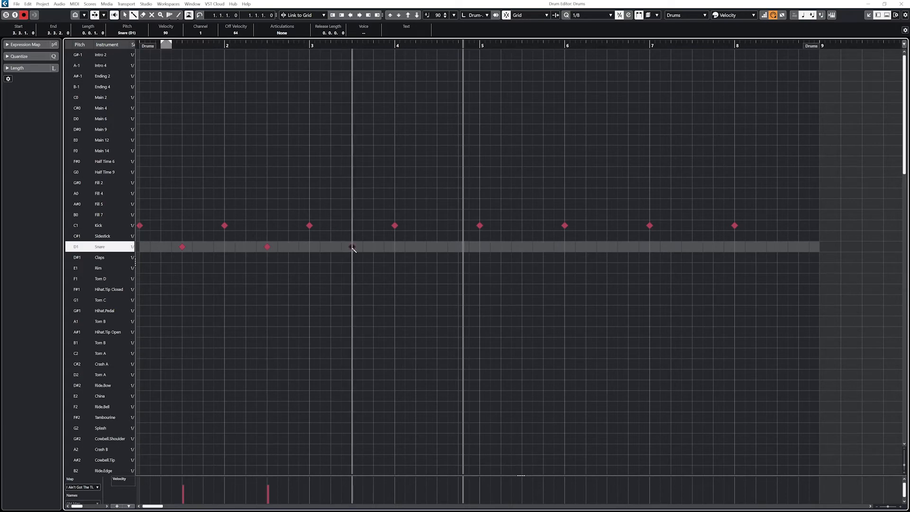
left_click(438, 247)
left_click(522, 247)
left_click(607, 247)
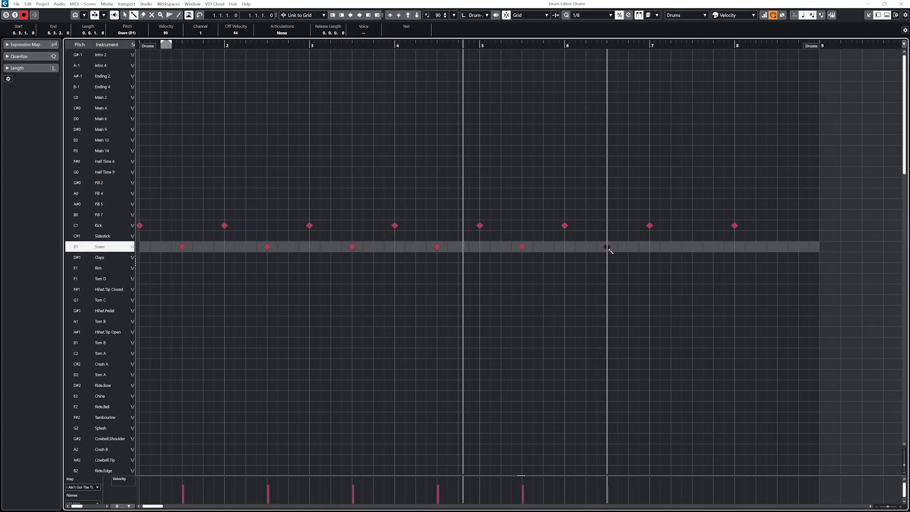
left_click(692, 246)
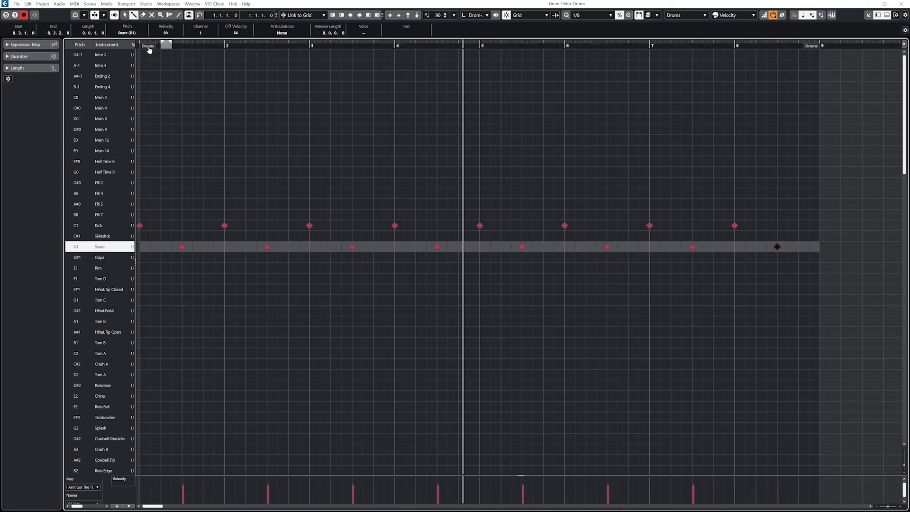
left_click_drag(159, 46, 122, 45)
key("space")
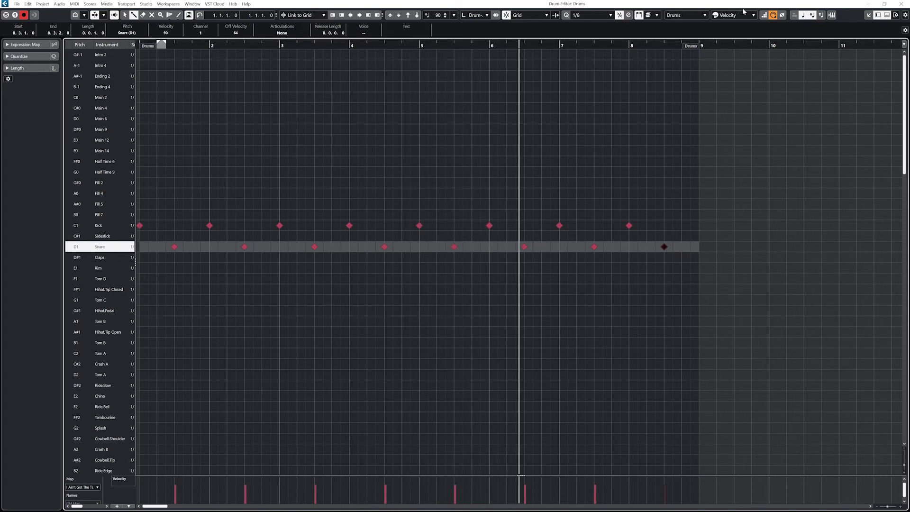
Set the quantize preset to 1/4 and fill the Hihat.Tip Closed lane with a note on every beat across all eight bars
left_click(580, 17)
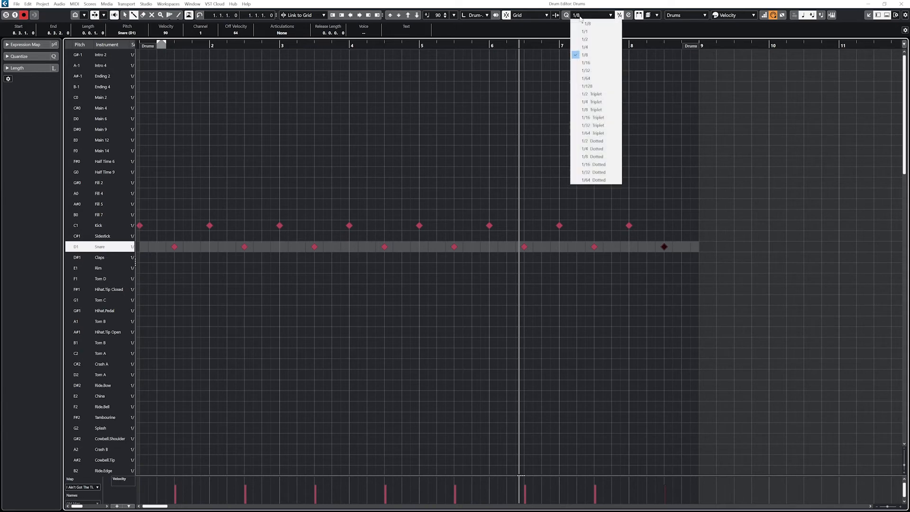
left_click(592, 102)
left_click(588, 15)
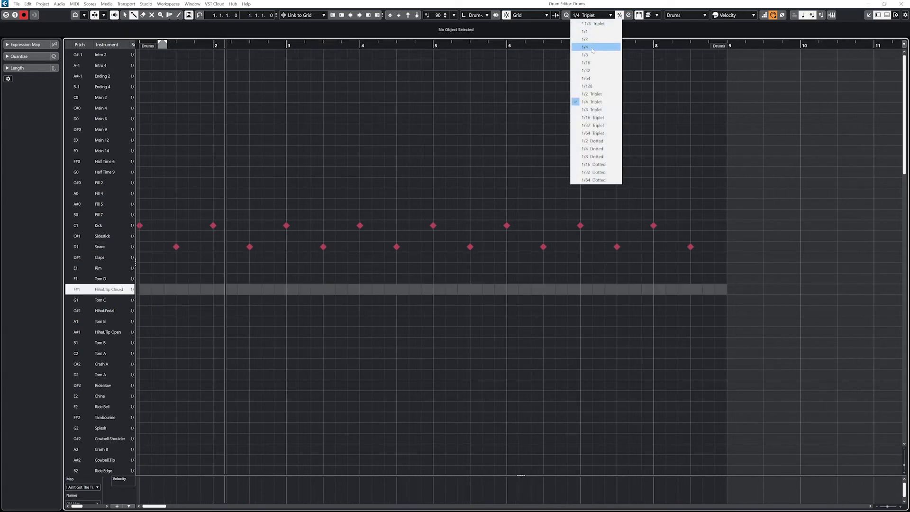
left_click(592, 48)
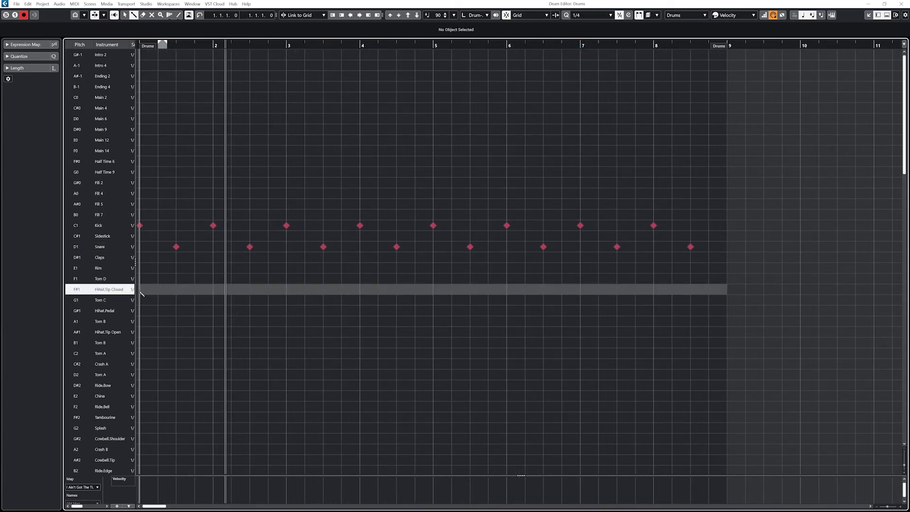
left_click(144, 290)
left_click_drag(147, 291, 710, 290)
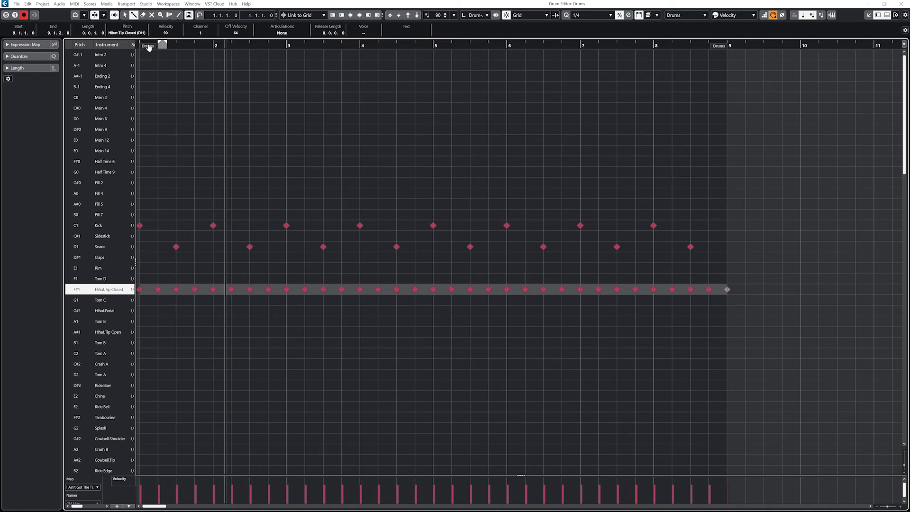
Play back the kick, snare and hi-hat beat from the start and stop it
left_click(183, 47)
left_click_drag(182, 47, 99, 45)
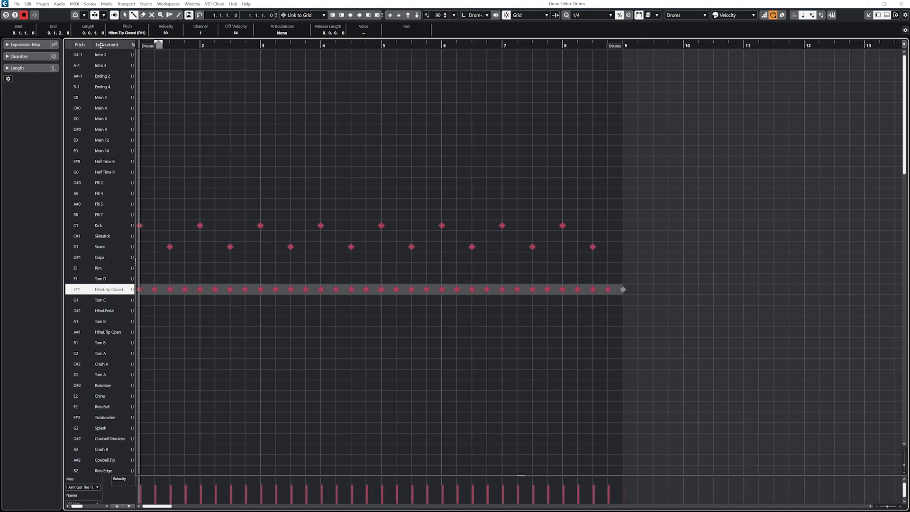
key("space")
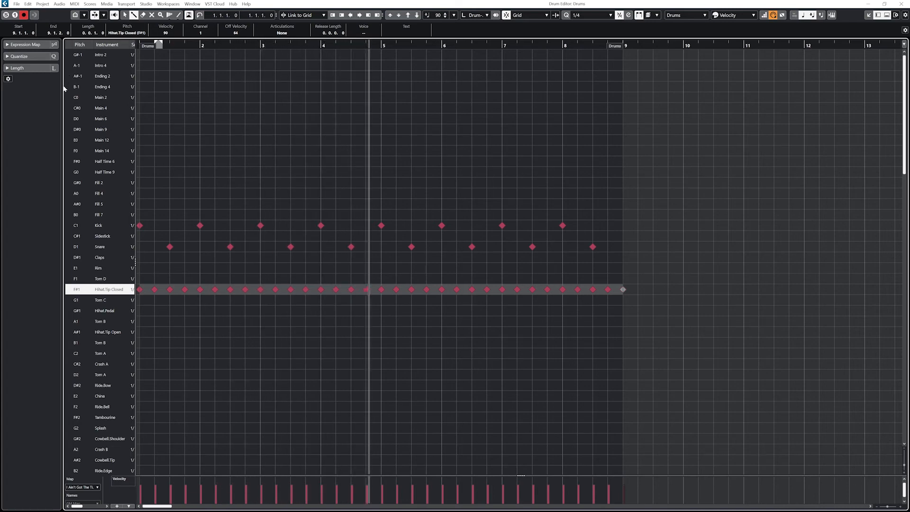
key("space")
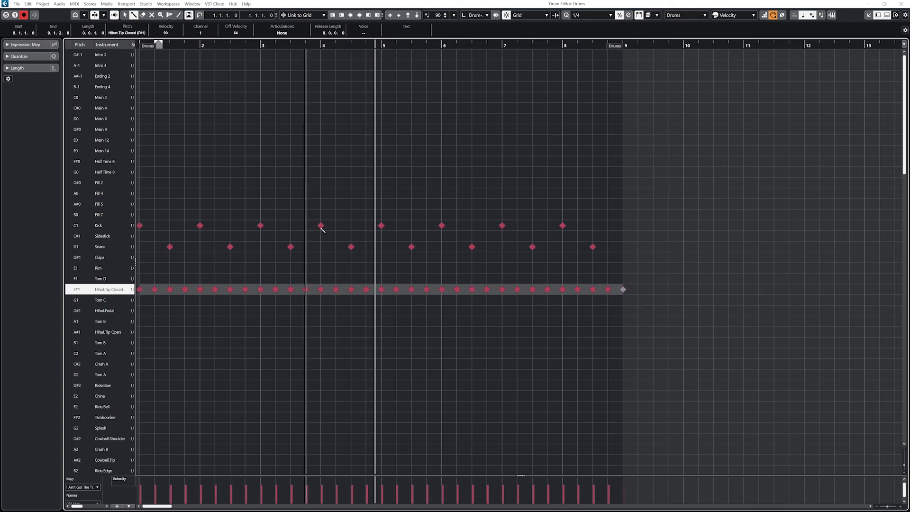
Replace the closed hi-hat on beat 4 of bar 4 with Hihat.Tip Open, add Hihat.Pedal on bar 5's first beat, and play it
left_click(366, 289)
left_click(366, 332)
left_click(381, 310)
right_click(381, 309)
left_click(397, 290)
left_click(346, 46)
key("space")
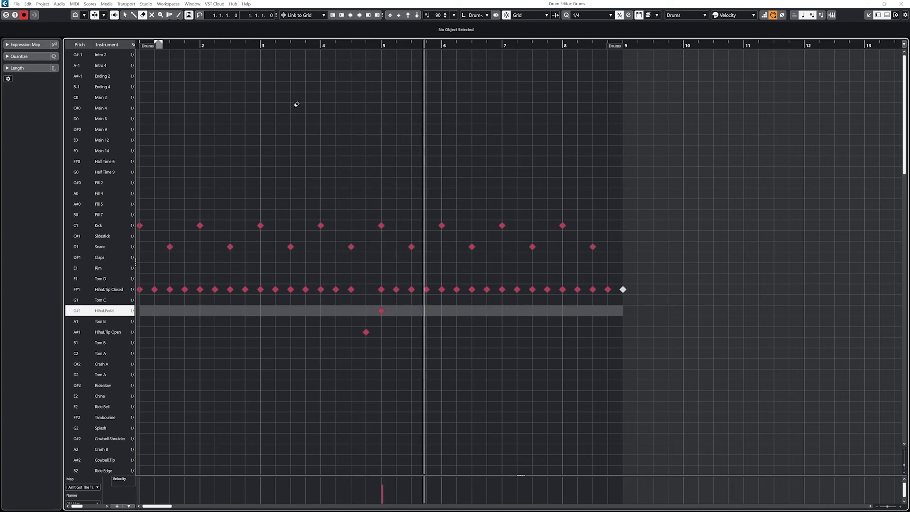
Shift the hi-hat accent one beat earlier, with Hihat.Tip Open replacing the closed hit on bar 4 beat 3 and Hihat.Pedal on beat 4, and audition it
left_click(366, 332)
right_click(360, 312)
left_click(361, 294)
left_click(351, 332)
left_click(366, 310)
left_click(145, 45)
key("space")
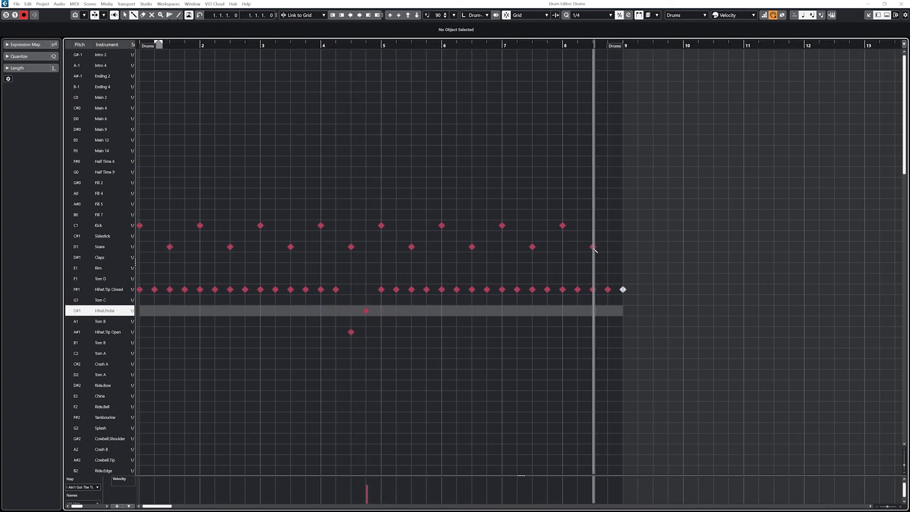
Clear the snare and closed hi-hat hits from bar 8 beat 3 onward and place Tom B on that beat
key("5")
key("8")
left_click(608, 279)
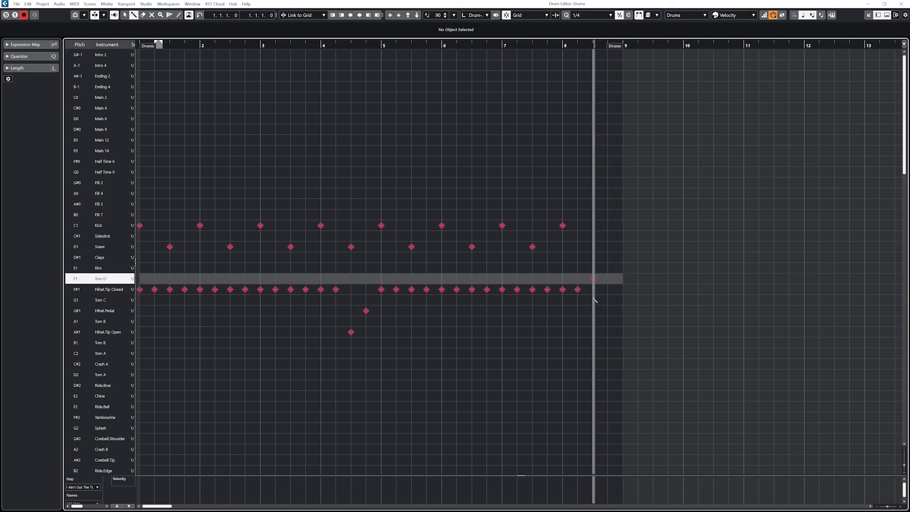
left_click(593, 322)
left_click(622, 268)
left_click(623, 268)
left_click(623, 247)
left_click(608, 279)
left_click(623, 289)
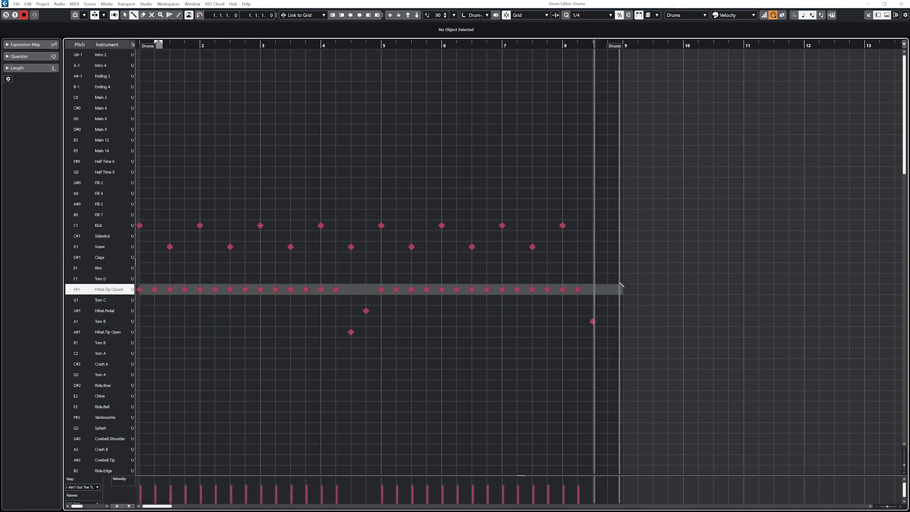
Add Tom C on bar 8 beat 4 and Tom D on bar 9's first beat, and play the fill
left_click(608, 300)
left_click(623, 279)
left_click(497, 45)
key("space")
Set the quantize preset to 1/8 and tighten the fill, with Tom C halfway between bar 8 beats 3 and 4 and Tom D on beat 4
left_click(592, 15)
left_click(588, 49)
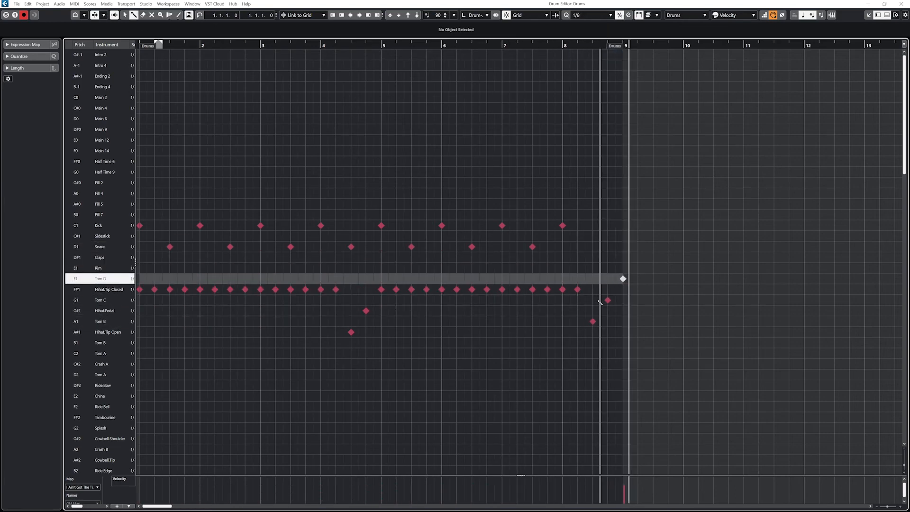
left_click(600, 300)
left_click(608, 279)
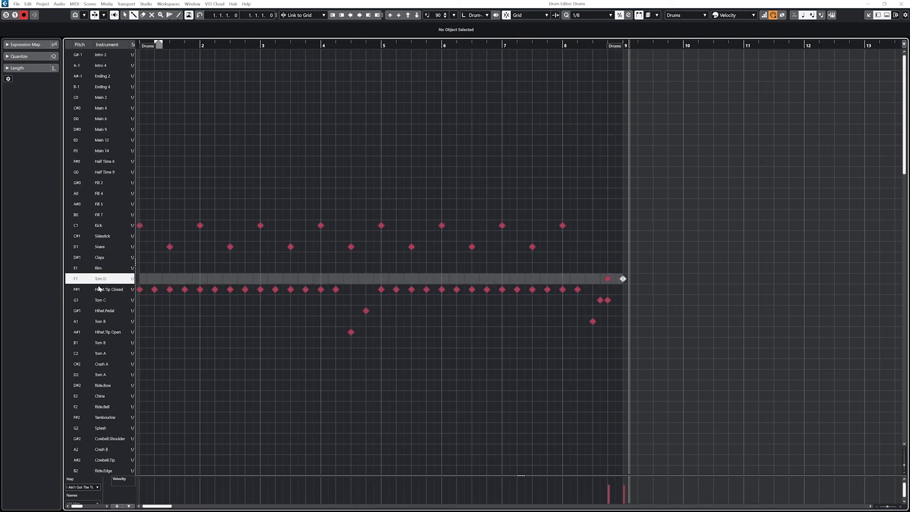
left_click(143, 15)
left_click(623, 278)
left_click(608, 300)
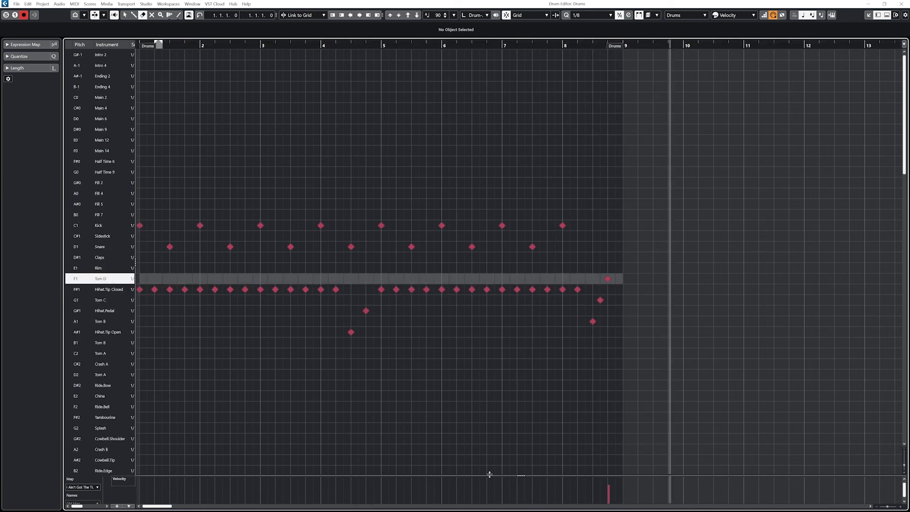
key("1")
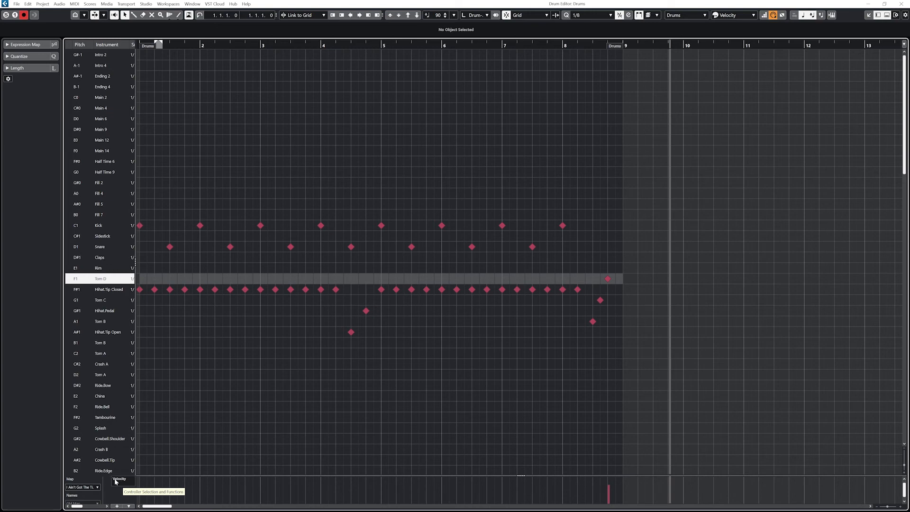
Vary the Hihat.Tip Closed velocities across the eight bars, keeping the downbeats strong and the hits between them softer
left_click(117, 291)
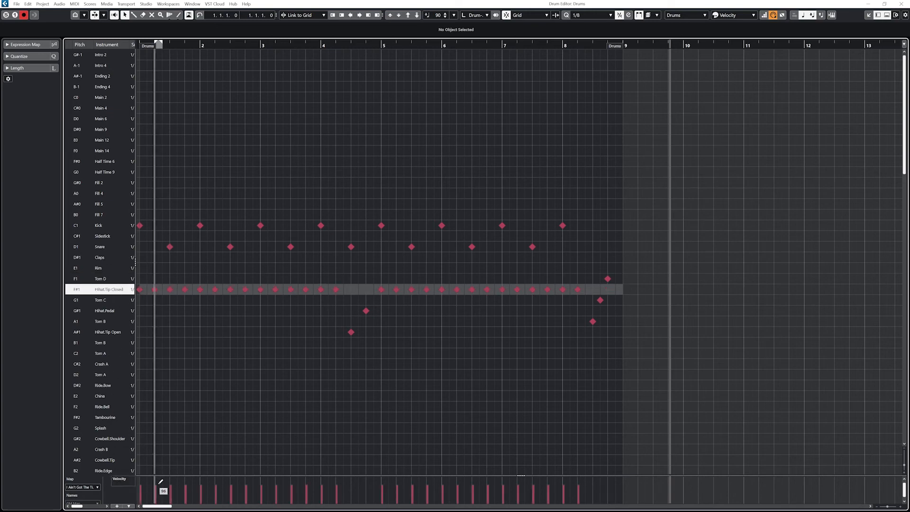
mouse_move(158, 487)
left_mouse_down()
mouse_move(580, 487)
mouse_move(537, 483)
left_mouse_up()
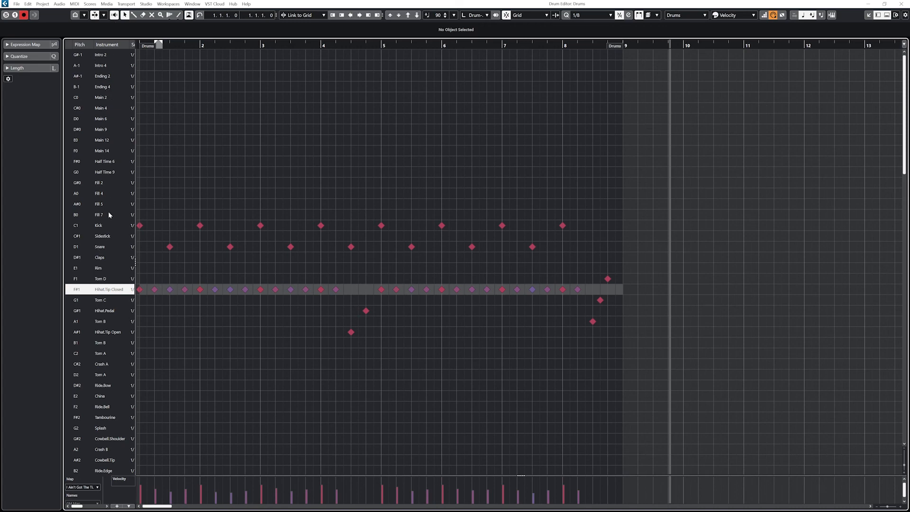
Lower the kick velocities by slightly different amounts across the eight bars, with the softest hits in bars 5 and 7
left_click(109, 227)
left_click(202, 490)
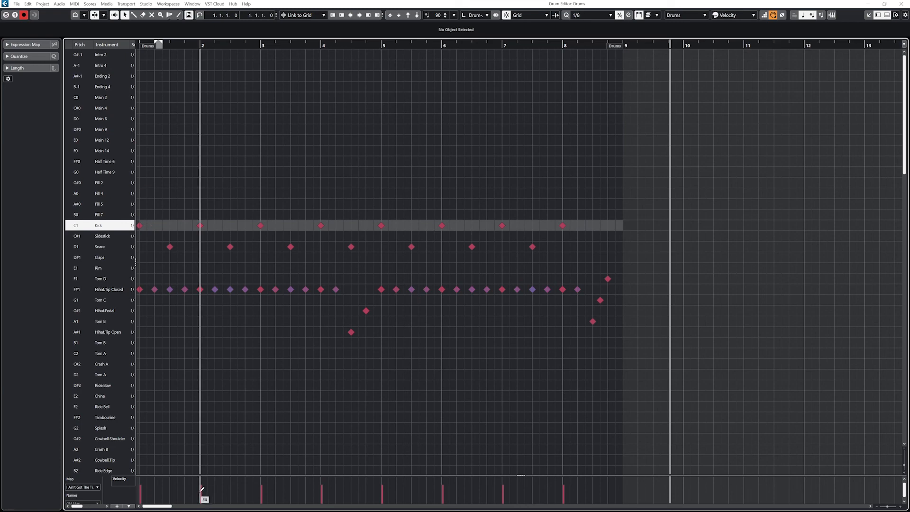
mouse_move(202, 489)
left_mouse_down()
mouse_move(221, 483)
mouse_move(206, 483)
left_mouse_up()
left_click(141, 488)
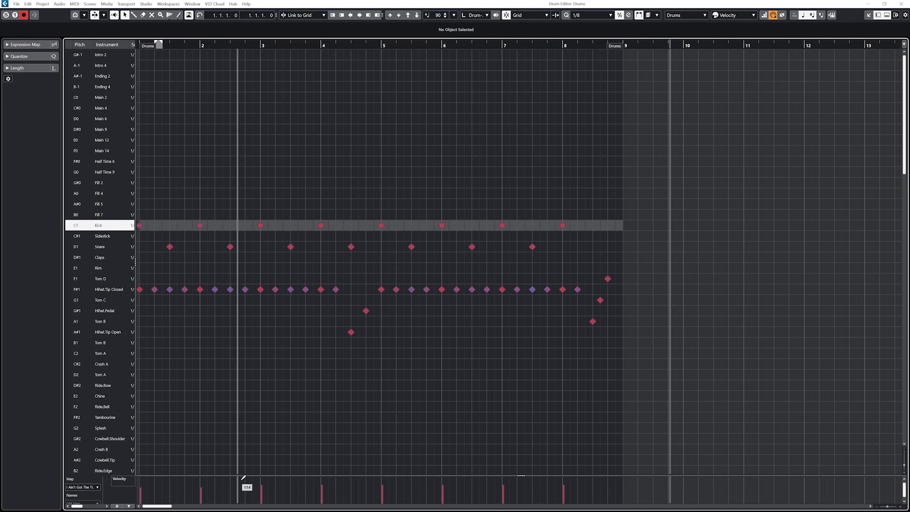
left_click(262, 488)
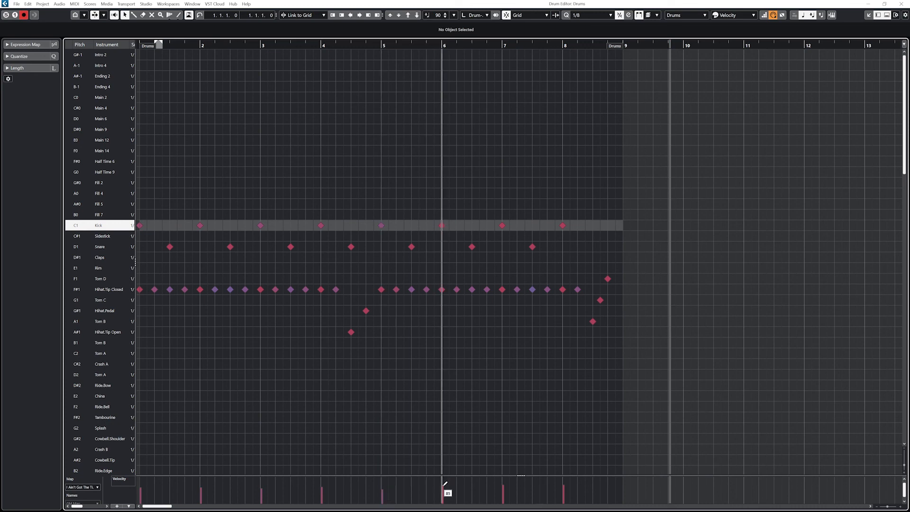
left_click(503, 488)
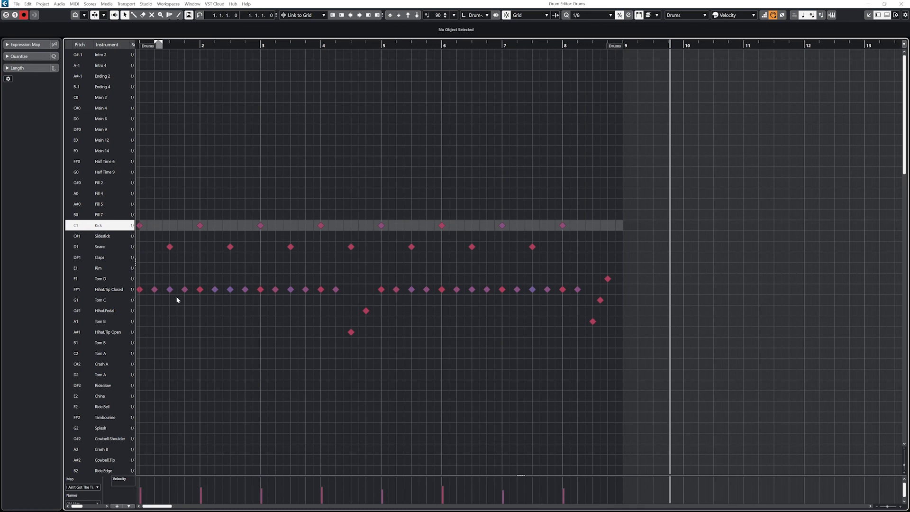
Lower the velocities of the snare hits in bars 1 to 6 to about 58, varying them slightly
left_click(120, 248)
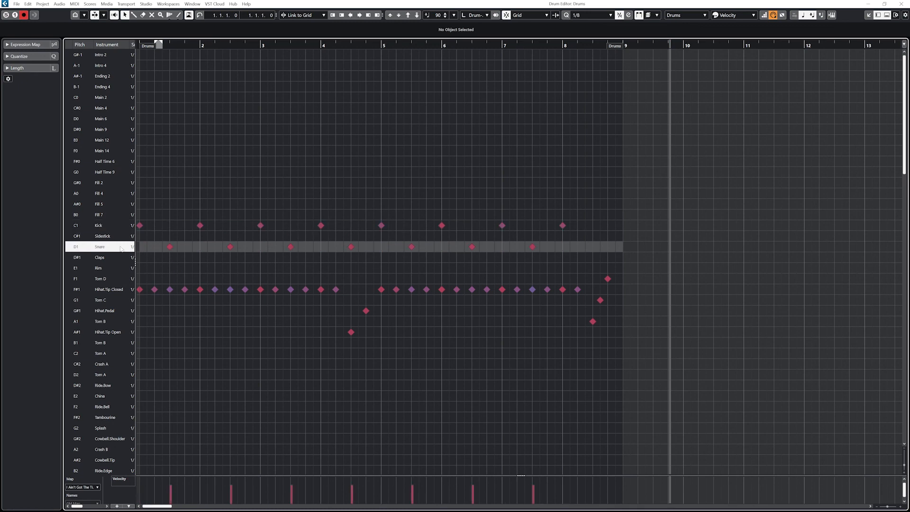
left_click(170, 489)
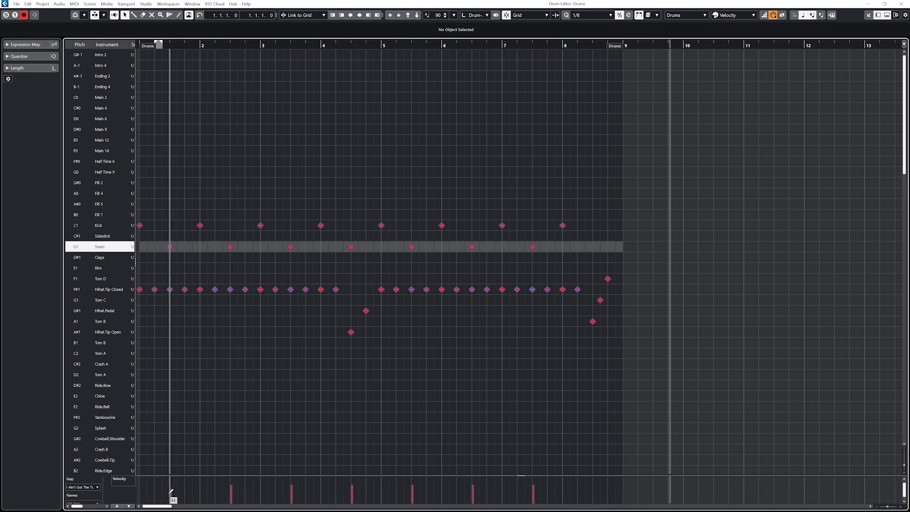
left_click(171, 492)
left_click(230, 492)
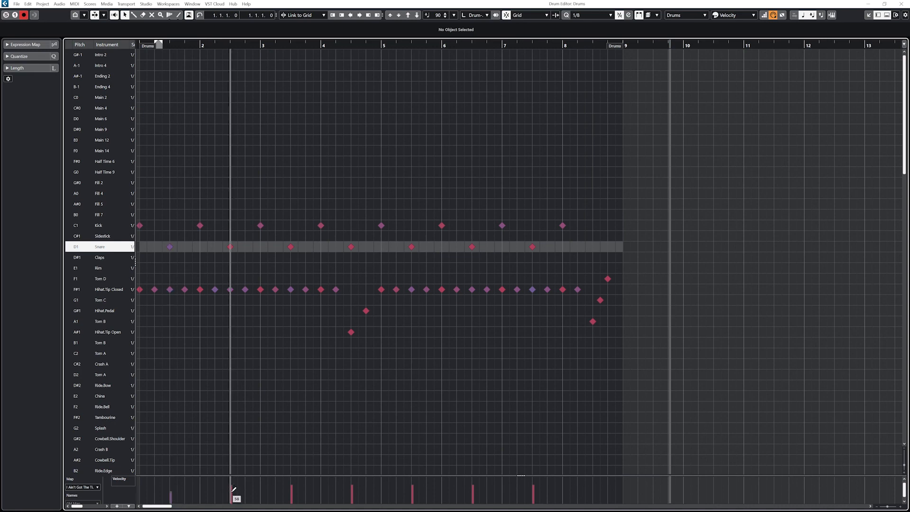
left_click(291, 492)
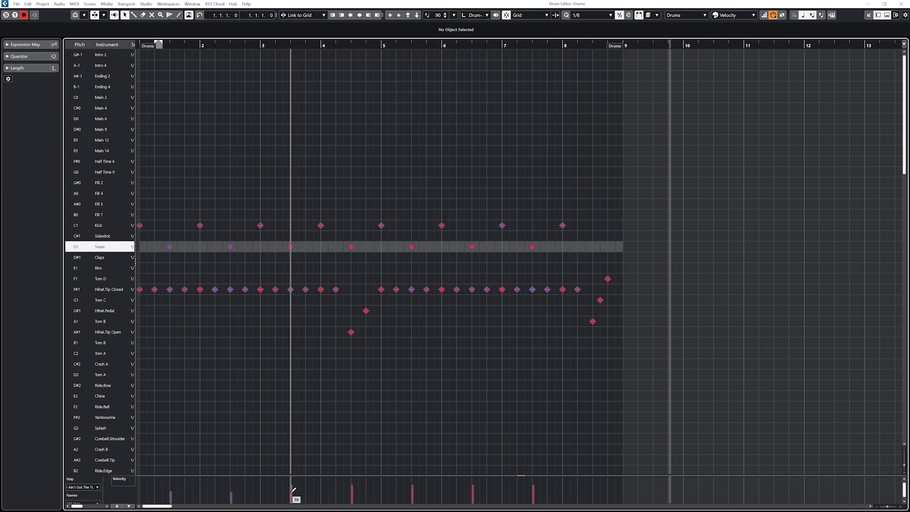
left_click(351, 492)
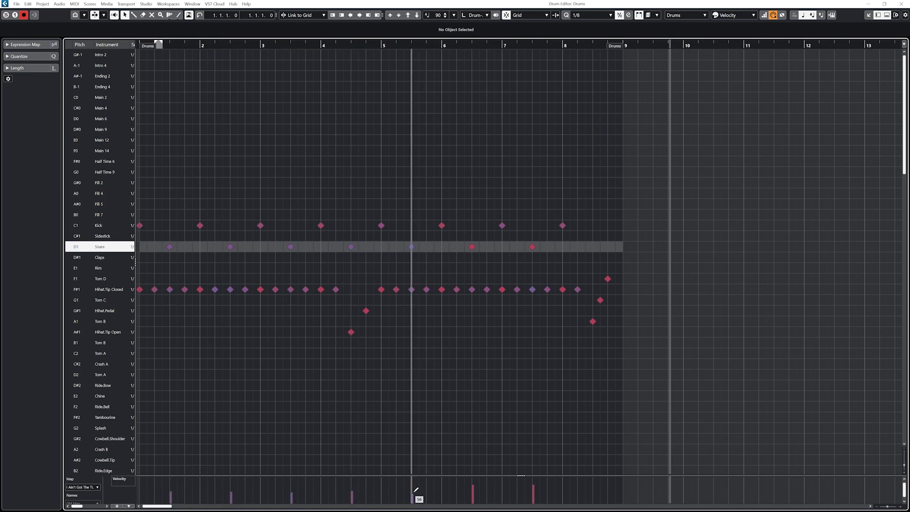
left_click(473, 493)
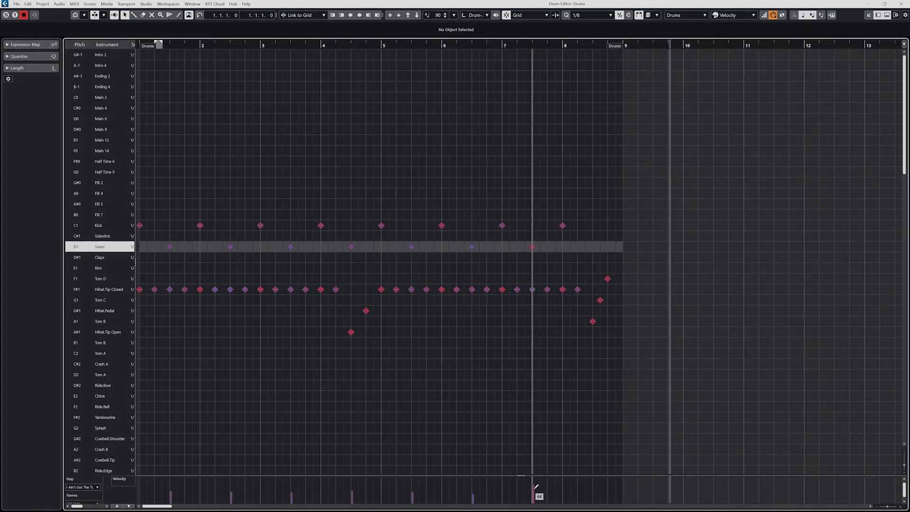